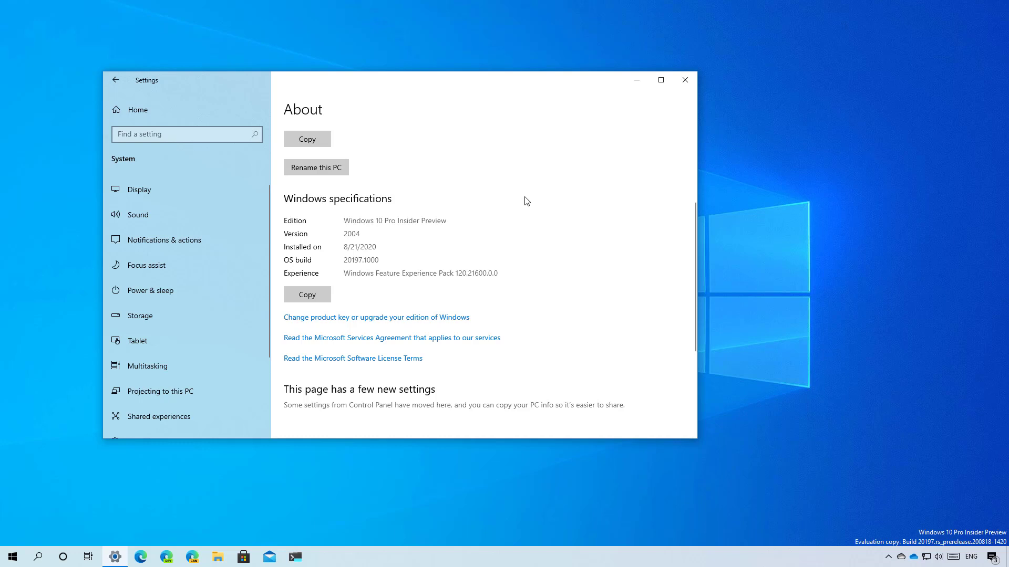
Minimize Settings and open Start to show the app list and the Productivity and Explore tiles
click(636, 80)
key(super)
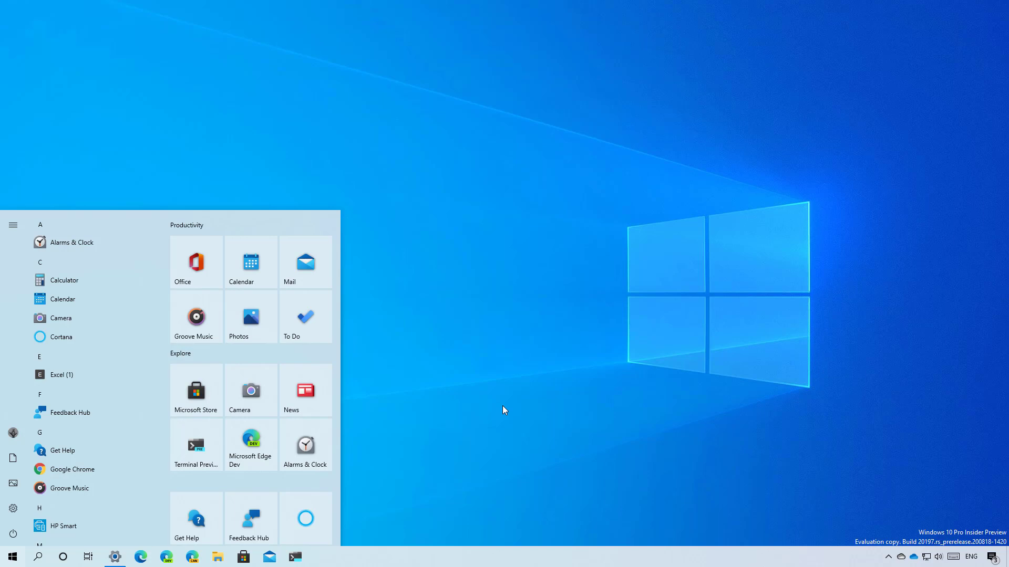
Choose the Custom colour scheme with Dark Windows mode and preview it on Start
key(super+i)
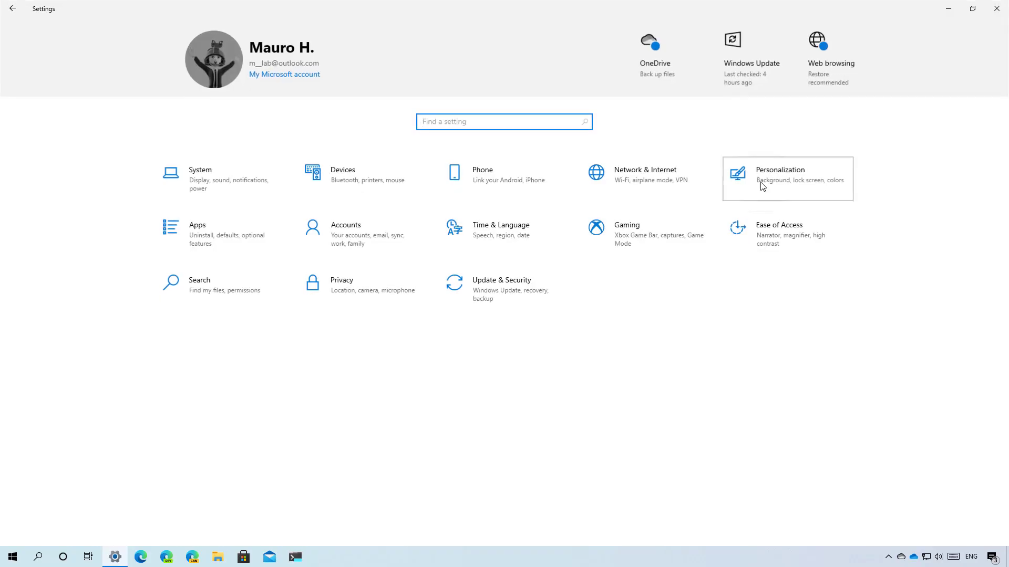
click(761, 187)
click(49, 144)
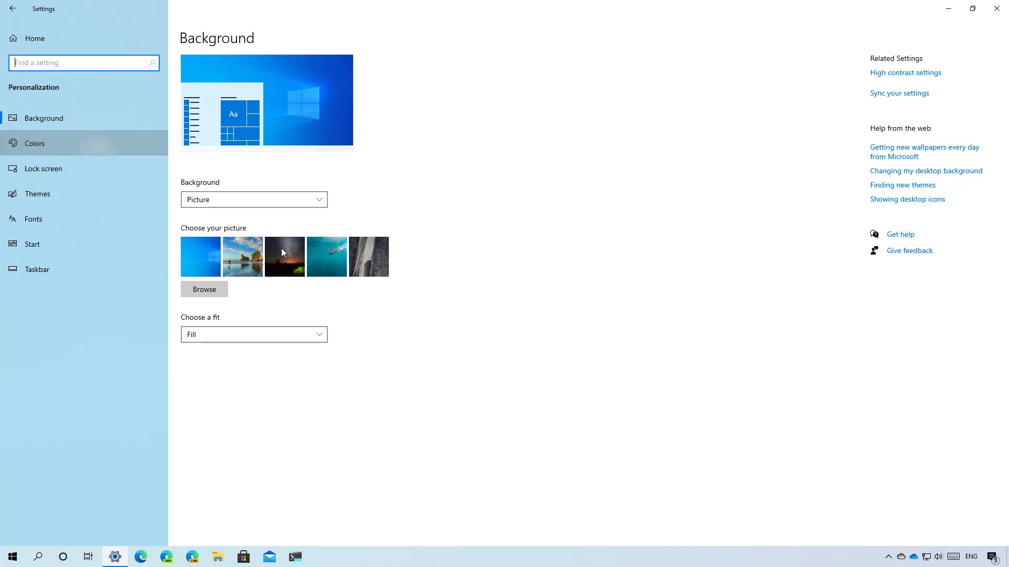
click(248, 201)
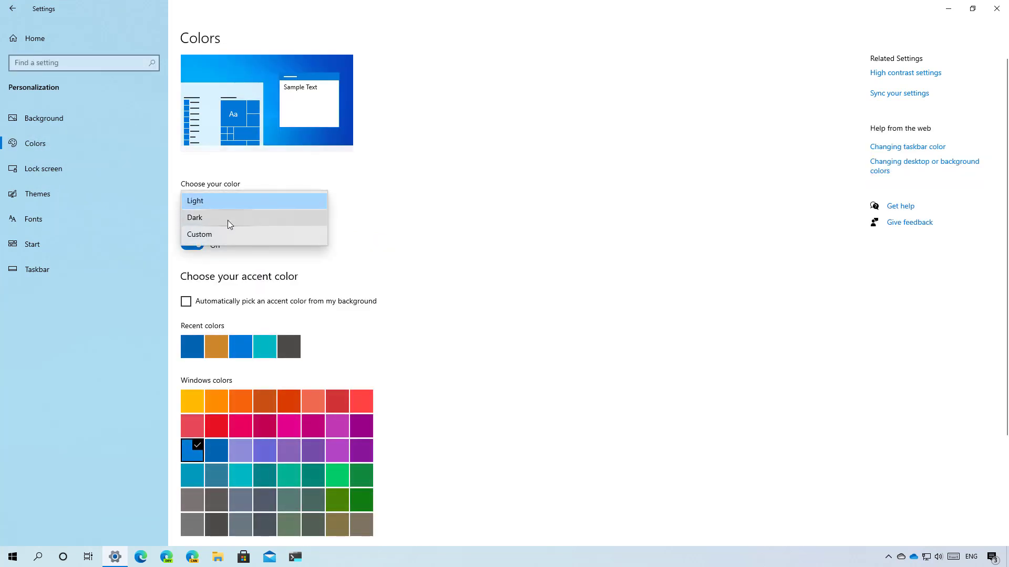
click(946, 11)
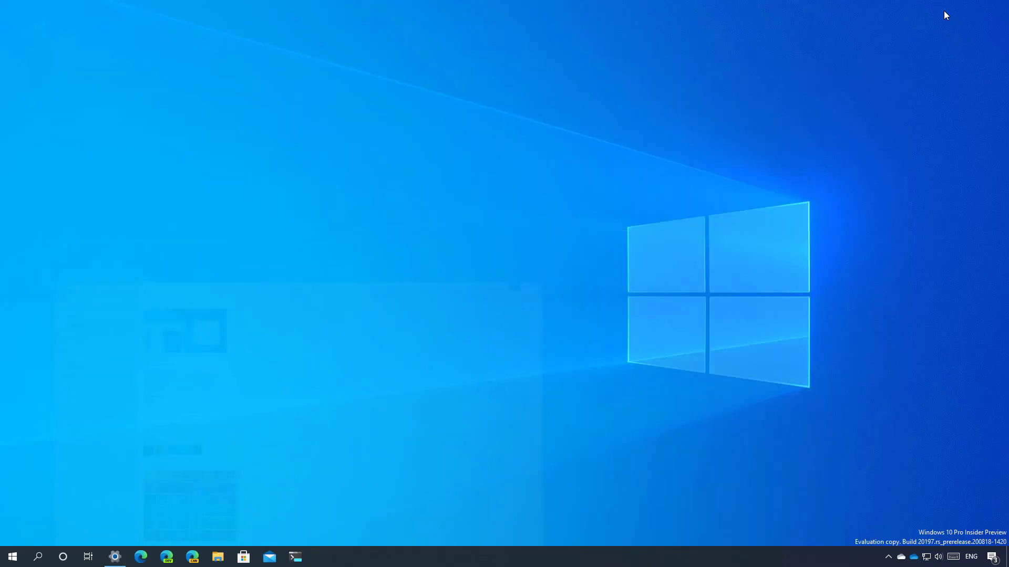
click(11, 560)
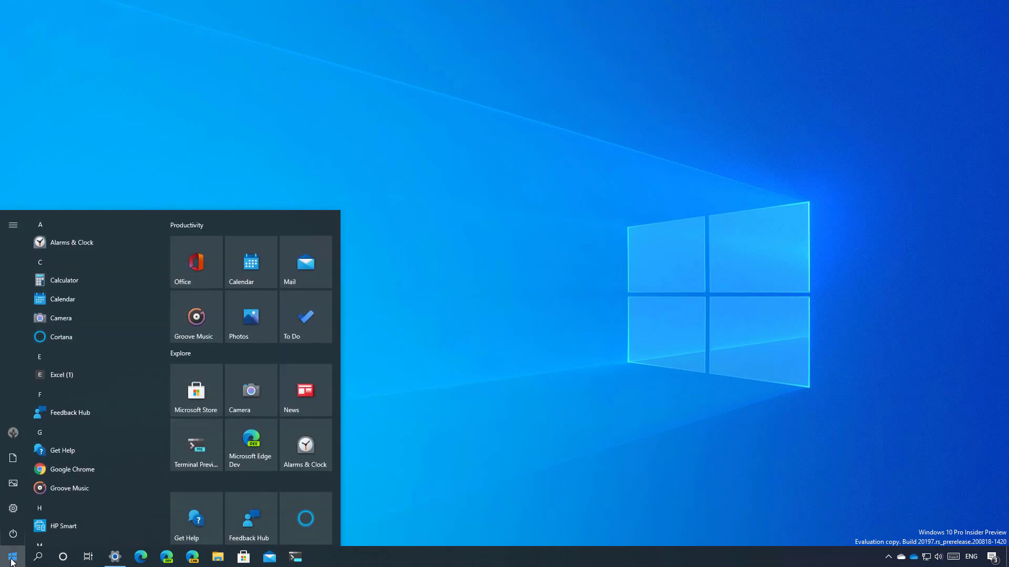
Pick the magenta accent colour and check it on Start and the taskbar
click(114, 557)
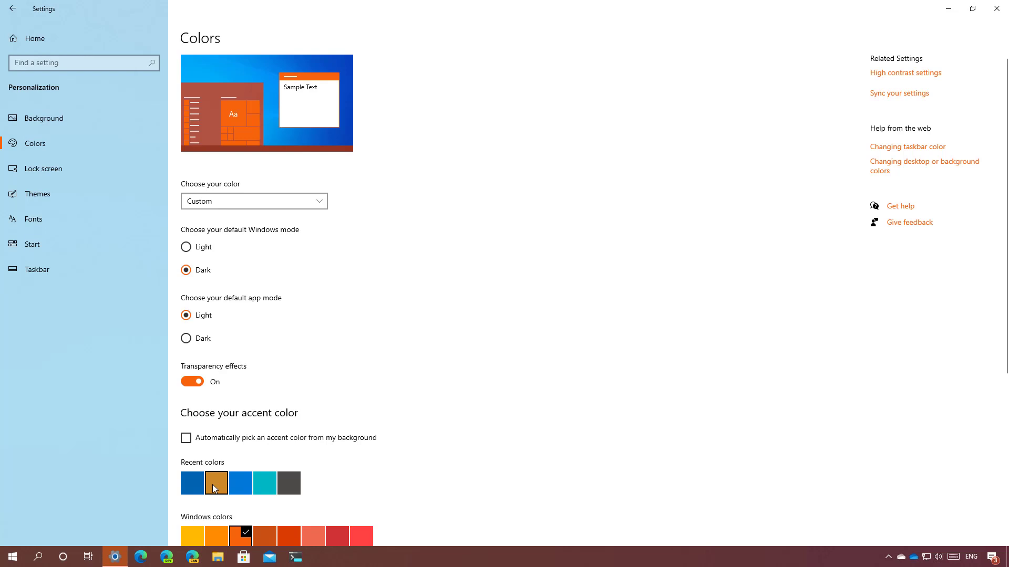
scroll(263, 386, down, 5)
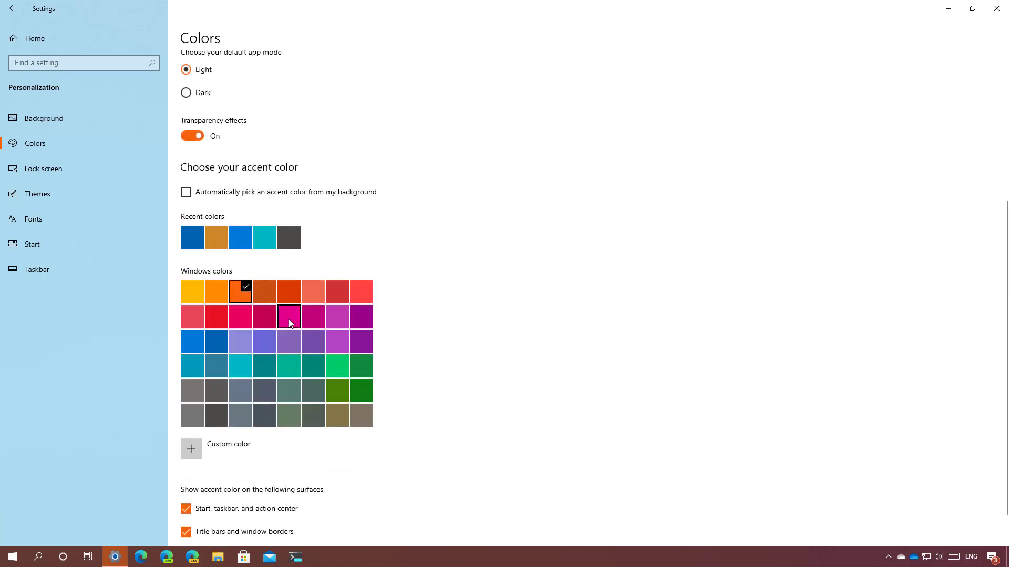
click(289, 320)
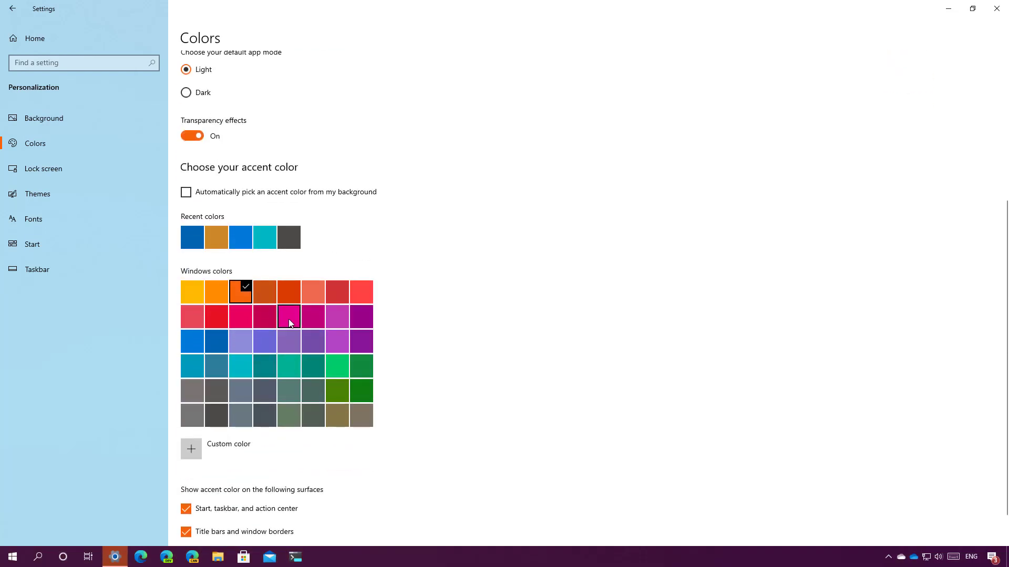
click(114, 557)
key(super)
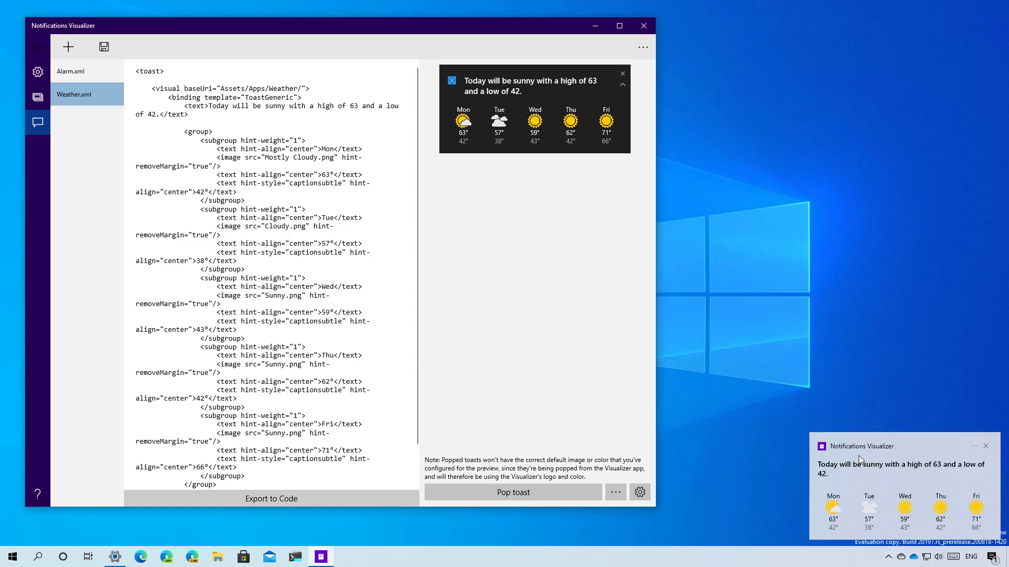
Dismiss the Weather.xml toast notification on the desktop
click(985, 446)
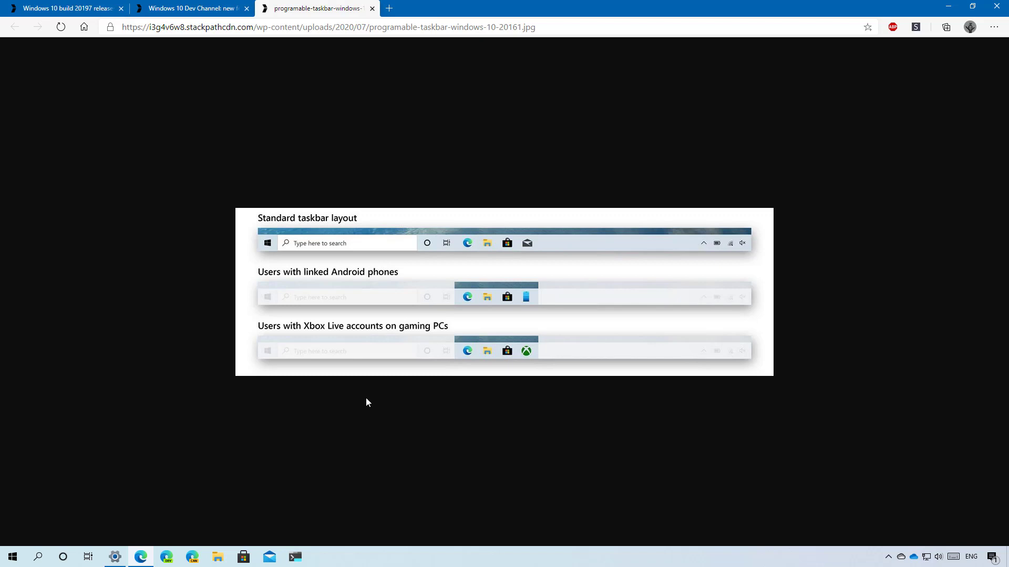
Minimize Edge after viewing the programmable taskbar layouts image
click(949, 6)
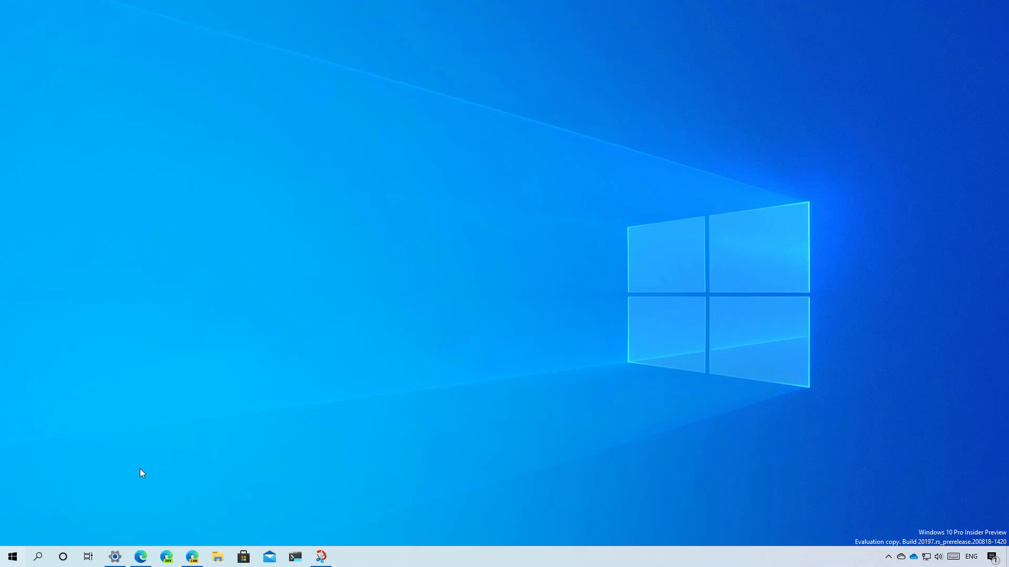
key(super)
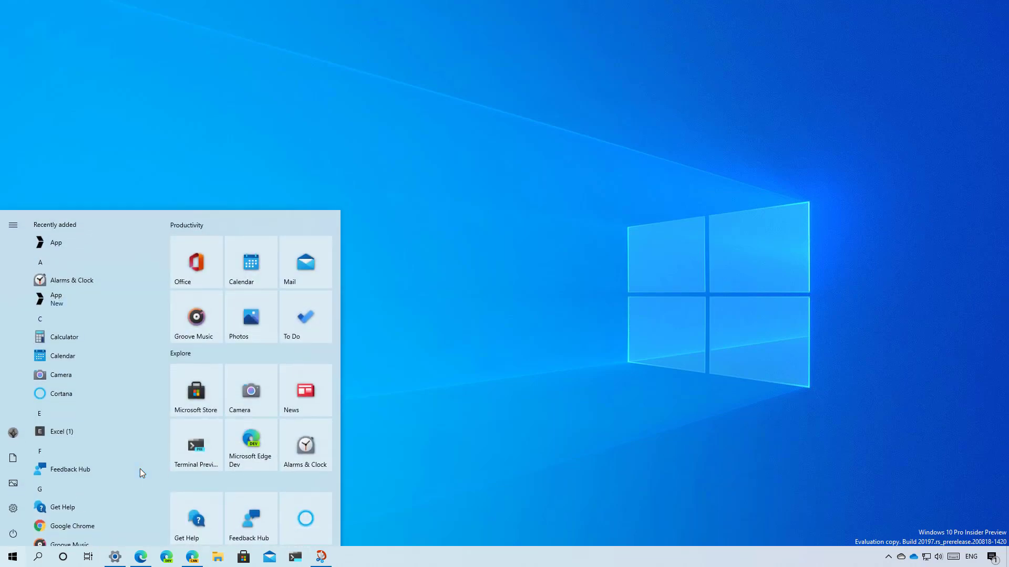
text(stic)
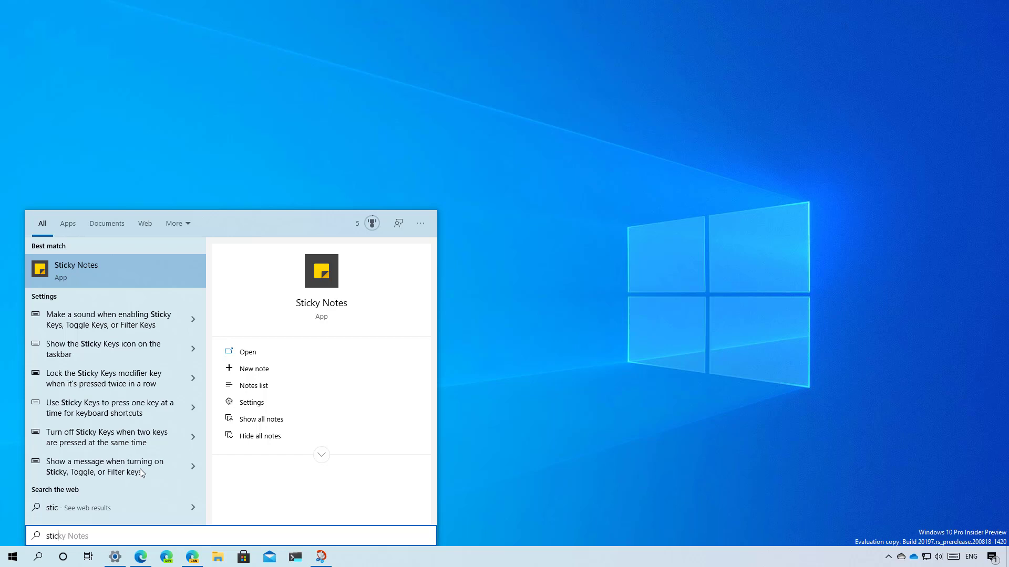
key(BackSpace)
key(BackSpace)
key(BackSpace)
text(nip)
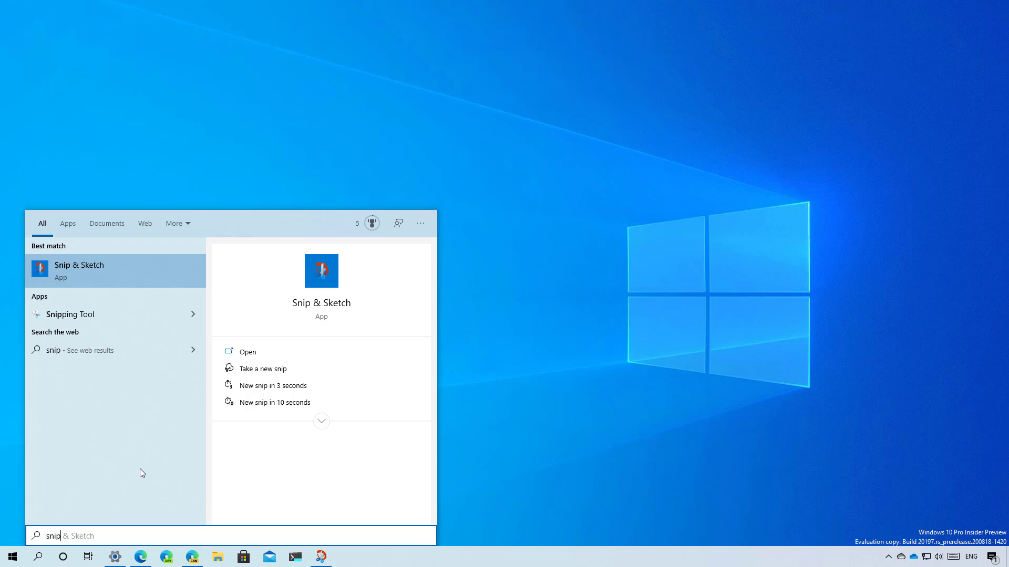
click(587, 298)
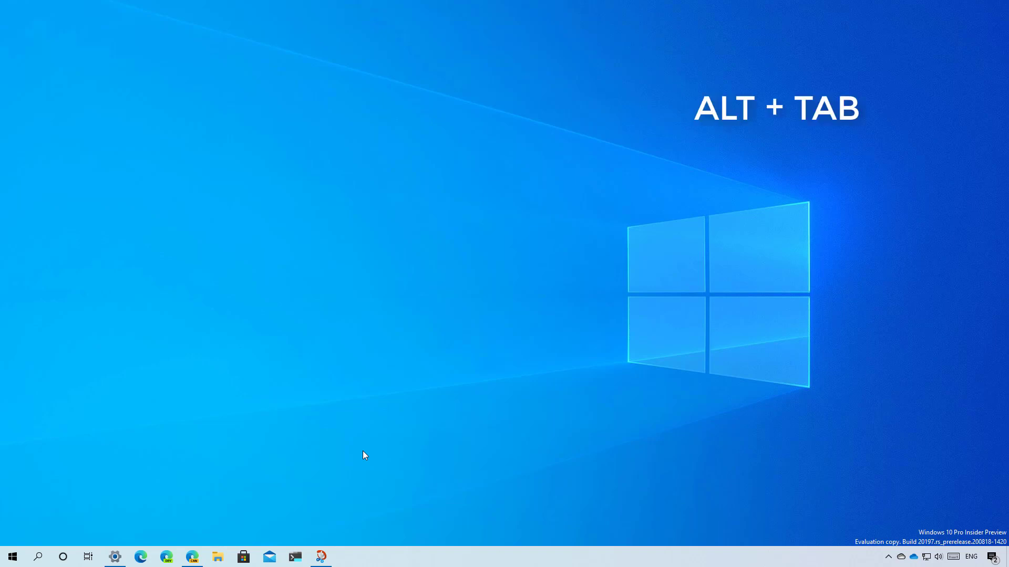
Return to the Settings window on the Multitasking page with Alt+Tab
key(alt+Tab)
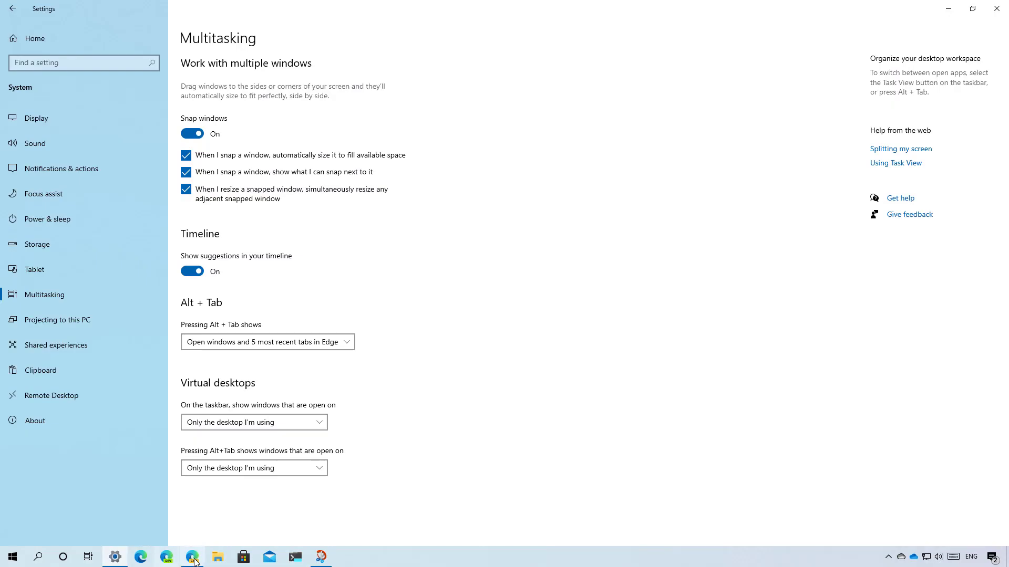
click(194, 558)
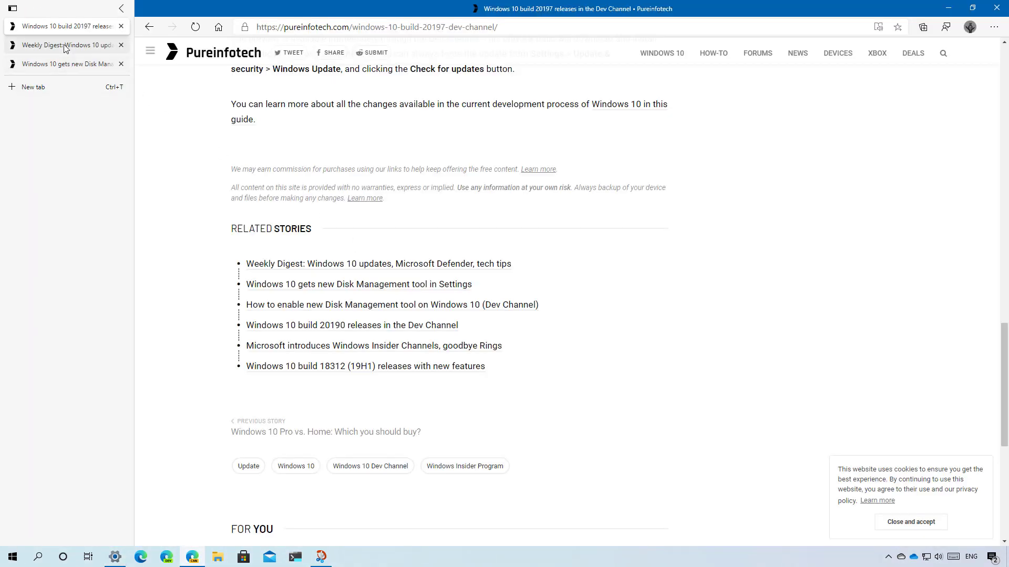
click(66, 47)
click(66, 63)
click(67, 29)
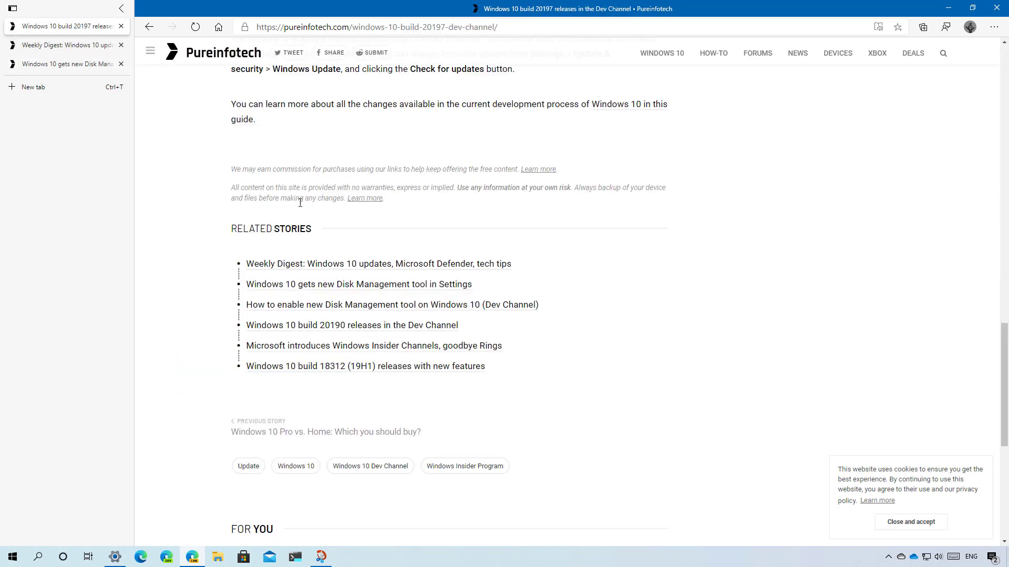
key(alt+Tab)
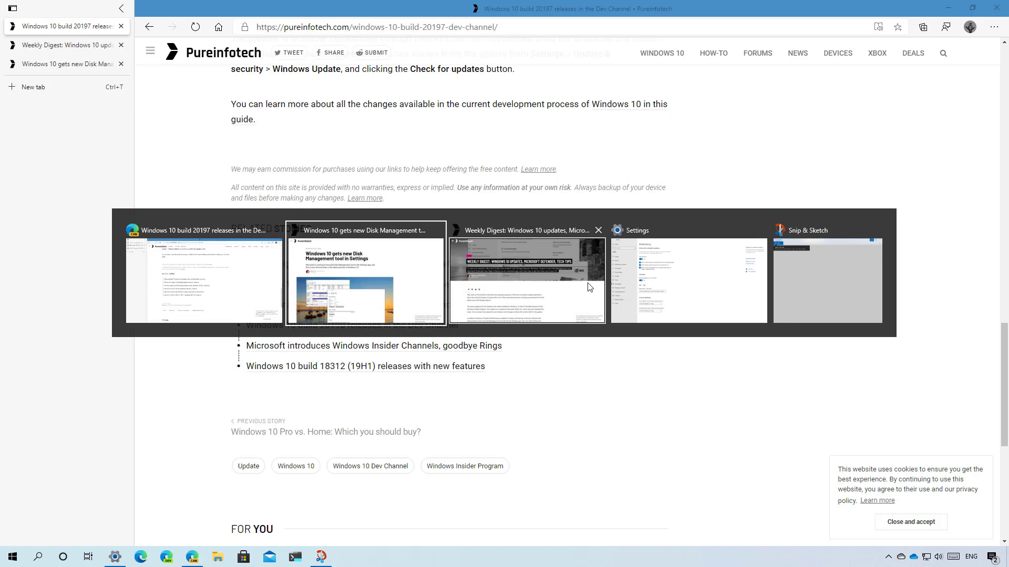
key(Tab)
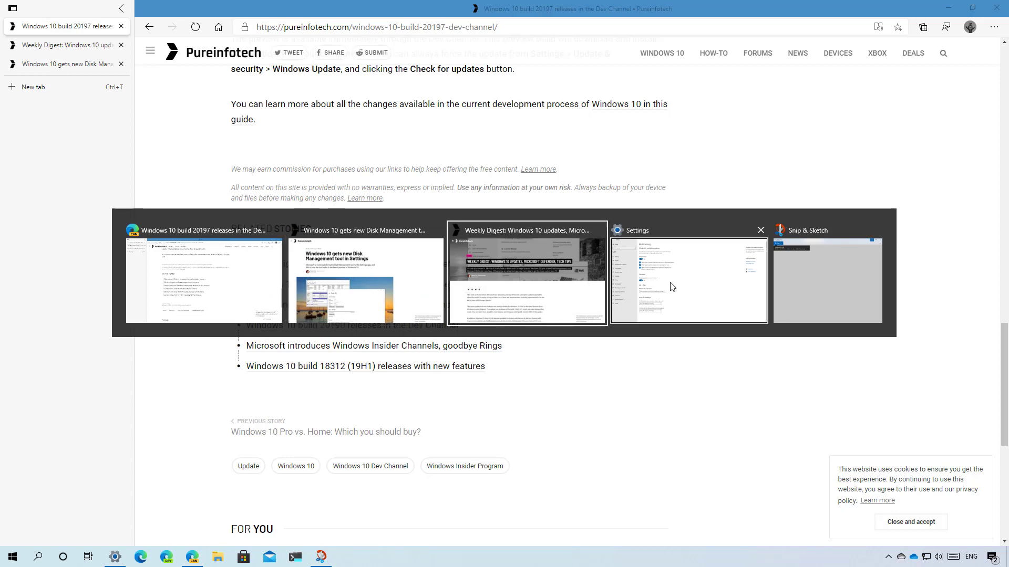
key(Tab)
click(670, 287)
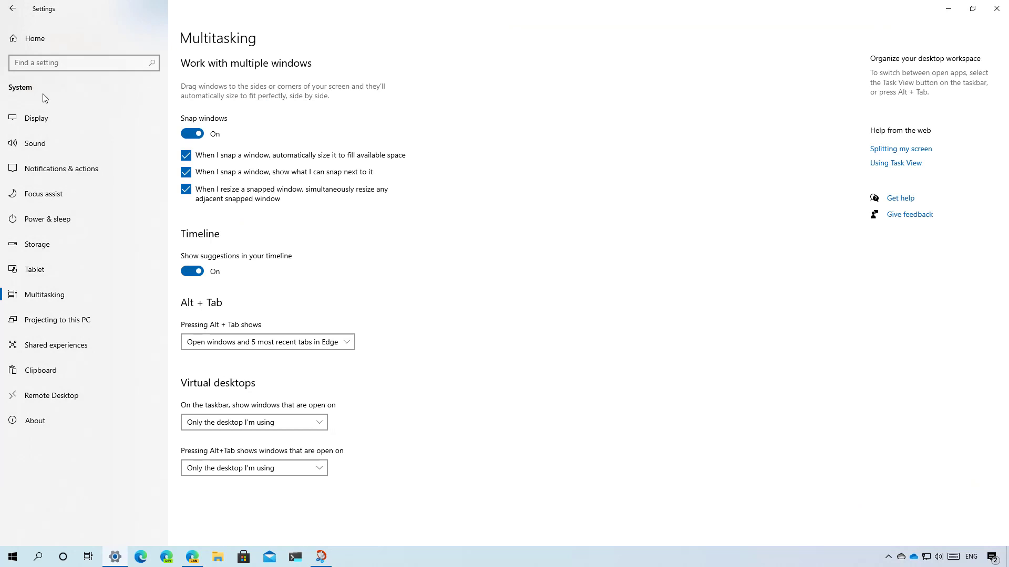
Set 'Pressing Alt + Tab shows' to 'Open windows and all tabs in Edge'
click(42, 301)
click(250, 342)
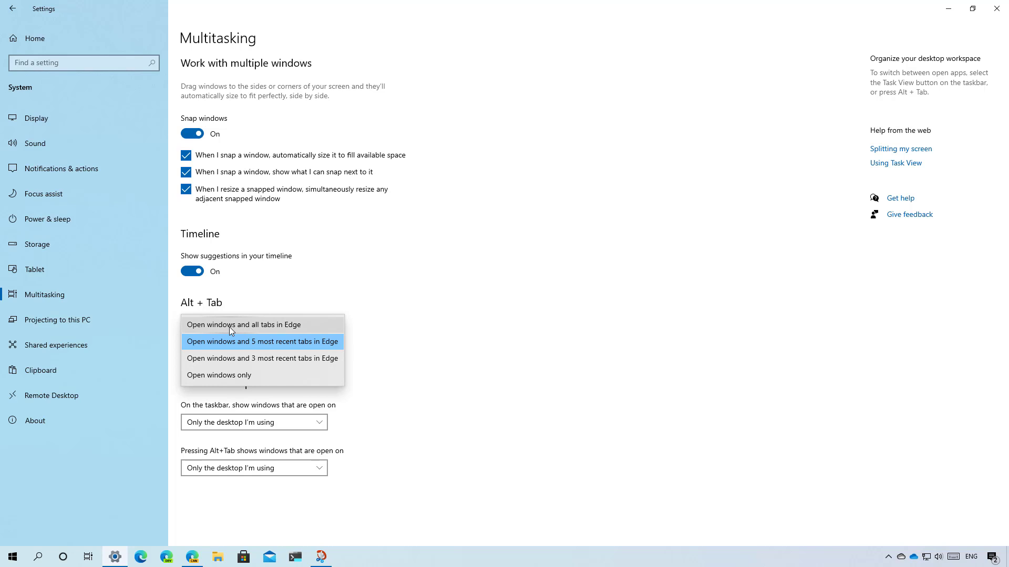
click(229, 327)
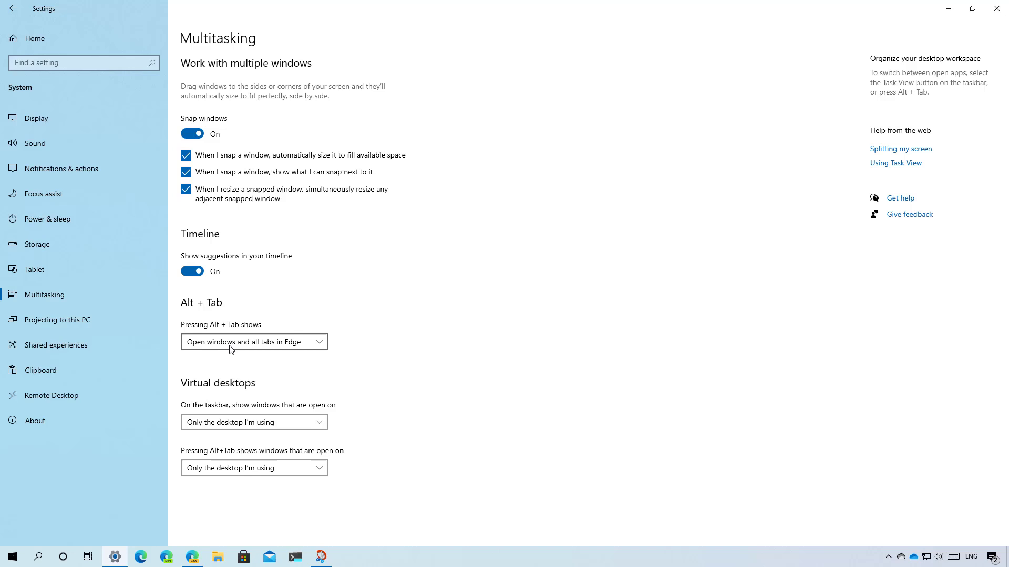
Test Alt+Tab by switching to the build 20197 Edge article, then minimize Edge and Settings
key(alt+Tab)
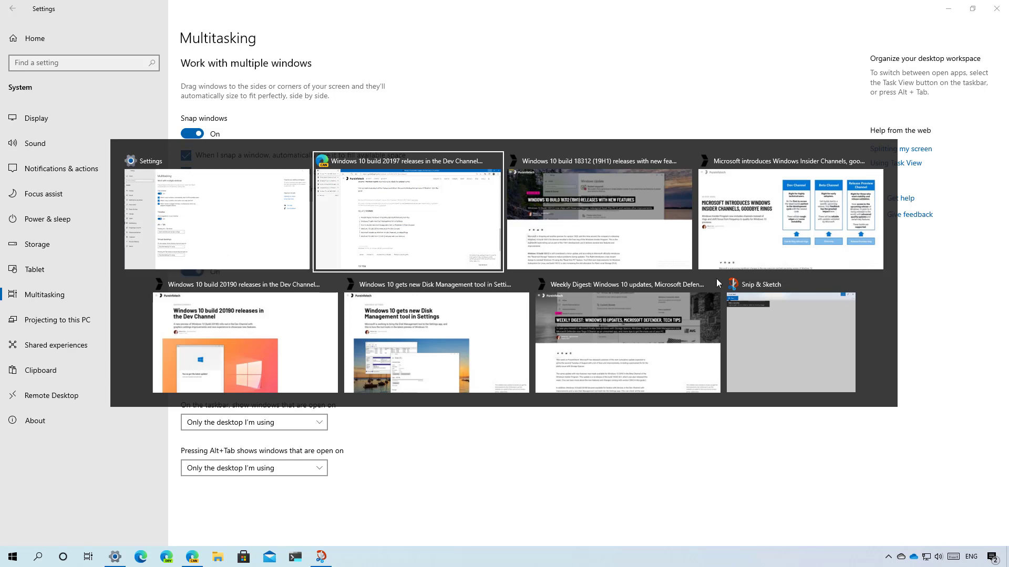
key(Return)
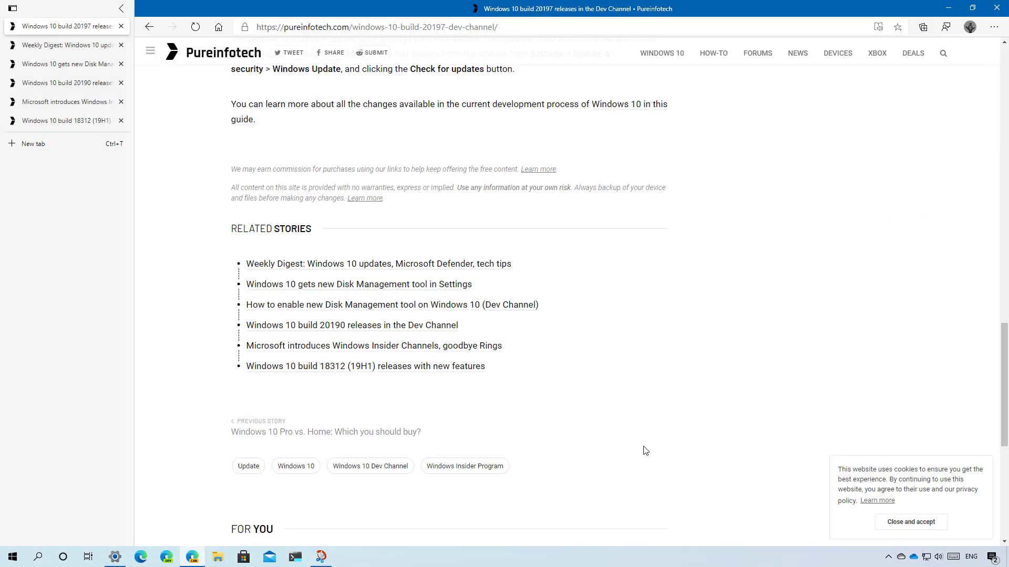
click(945, 13)
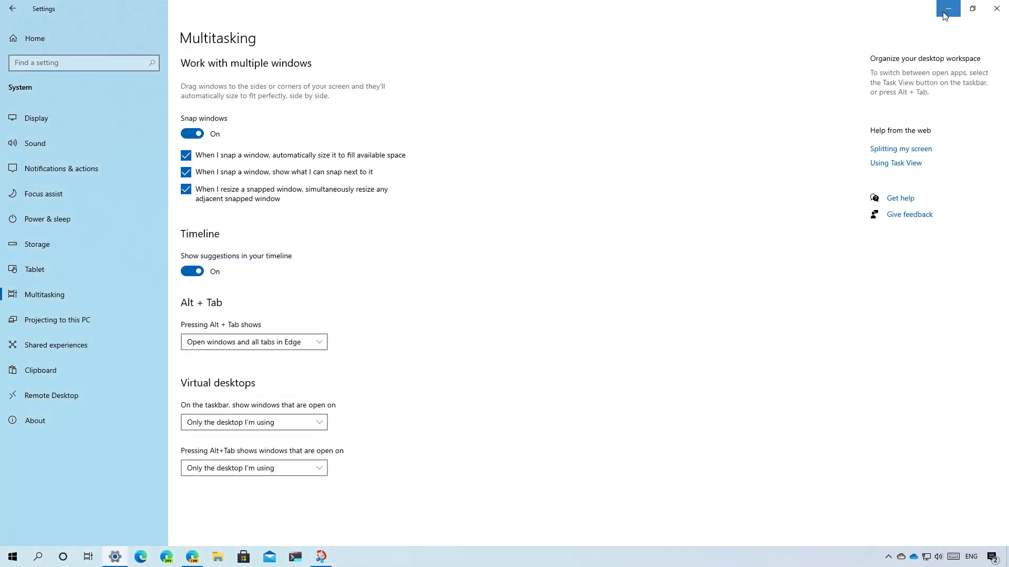
click(944, 13)
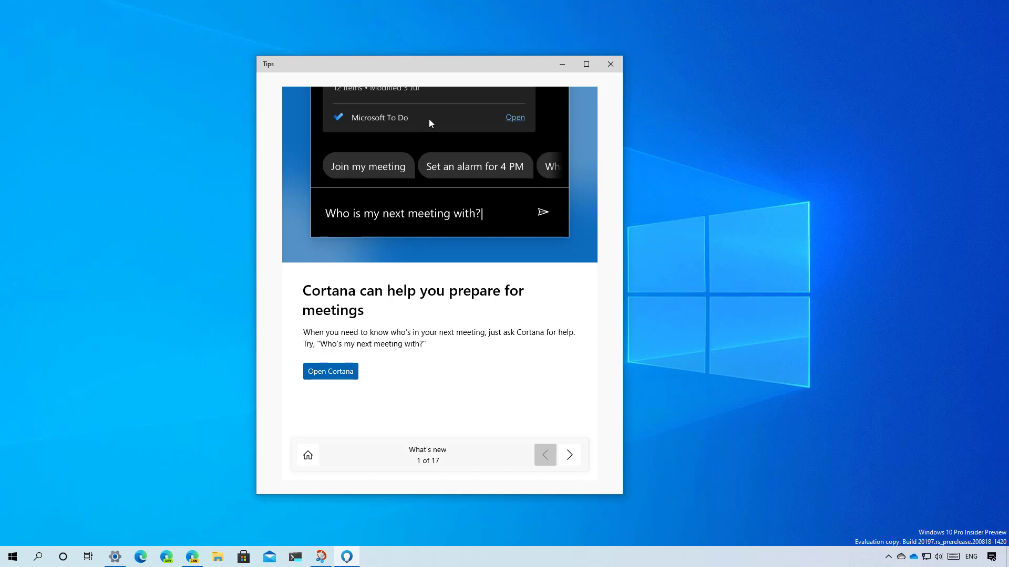
Page the Tips window forward to tip 4 of 17 on Magnifier read-aloud, then close Tips
drag(440, 70, 415, 62)
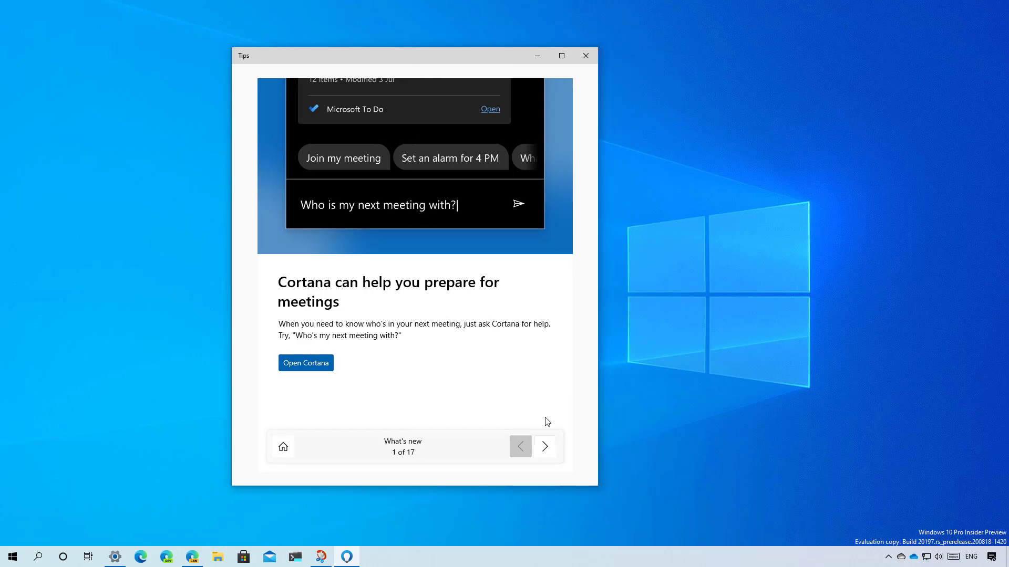
click(553, 448)
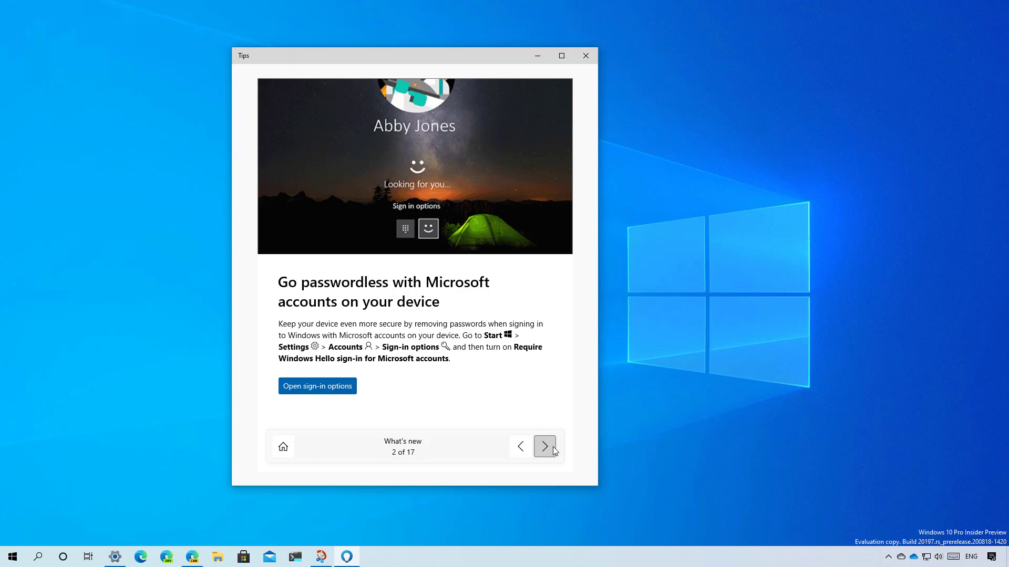
click(545, 447)
click(545, 446)
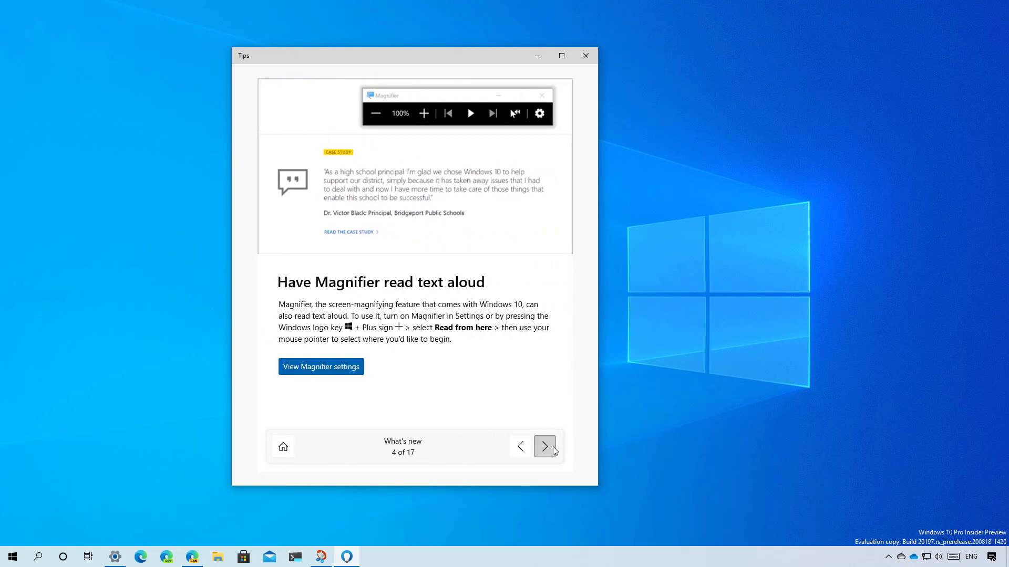
click(586, 55)
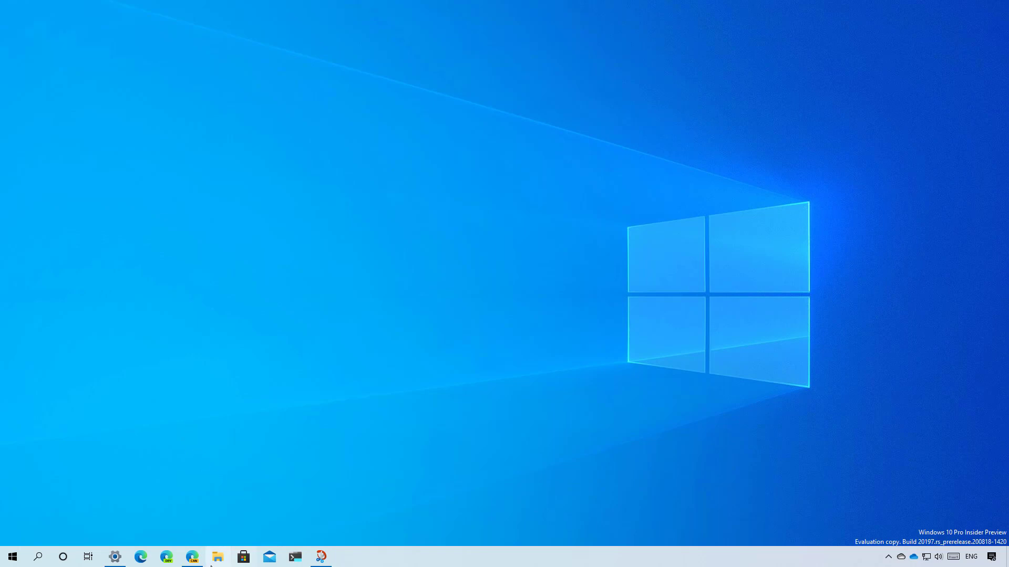
Untick 'Show me the Windows welcome experience' after updates, then minimize Settings
click(114, 557)
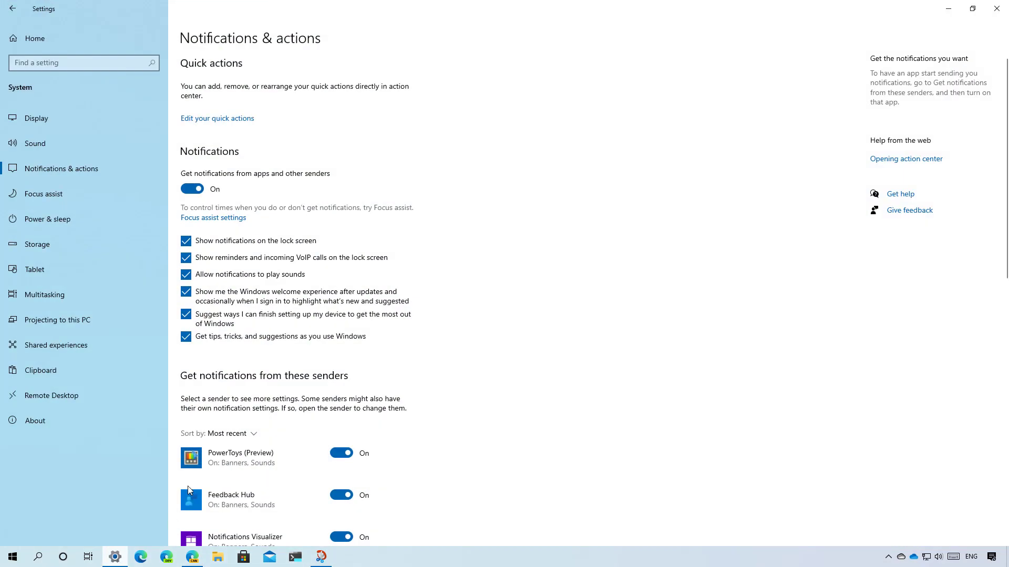
click(189, 296)
click(945, 18)
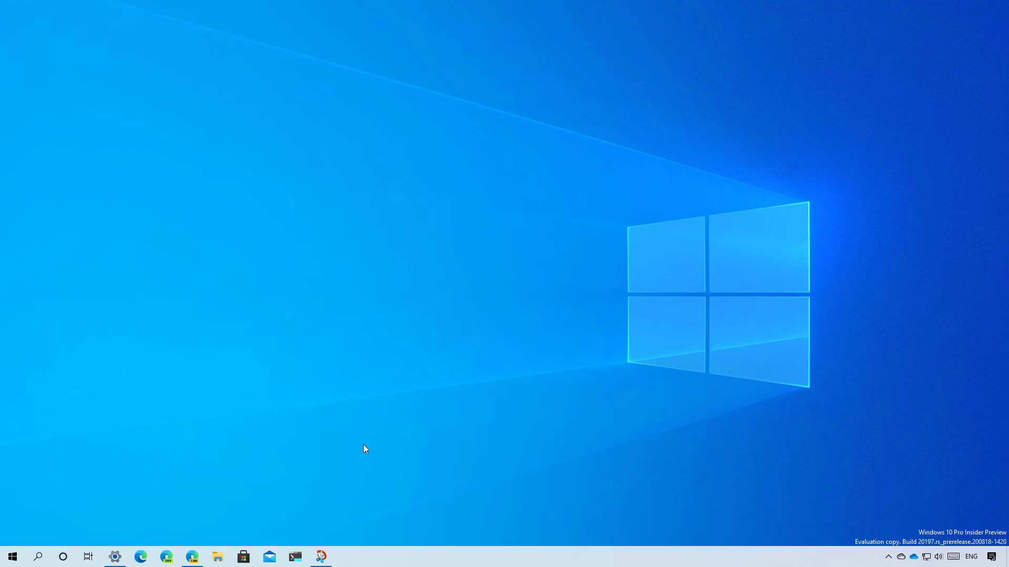
Enter 'wsl -update' in a PowerShell terminal, then close that standard window
click(304, 562)
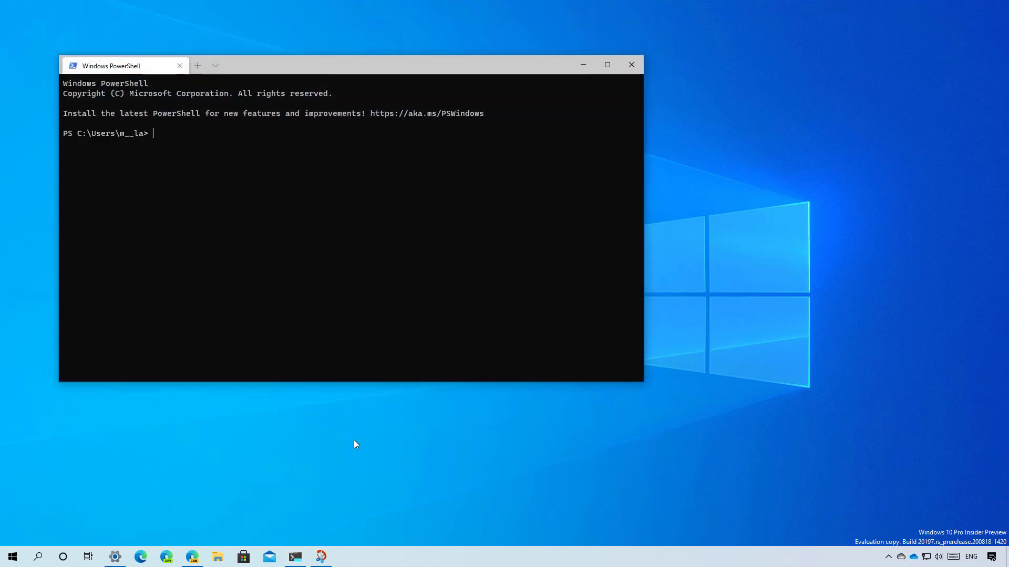
text(wsl -install)
key(BackSpace)
key(BackSpace)
key(BackSpace)
key(BackSpace)
key(BackSpace)
key(BackSpace)
key(BackSpace)
key(BackSpace)
text(update)
click(632, 66)
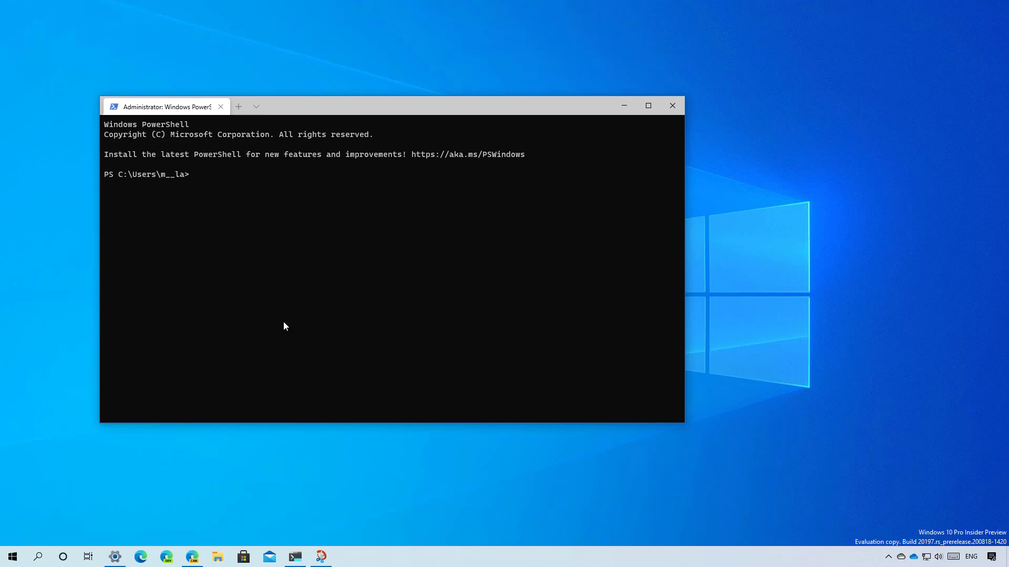
Run 'Get-AppxPackage *calculator* | Reset-AppxPackage' in the admin terminal, then close it
text(Get-AppxPackage *calculator* | Reset-AppxPackage)
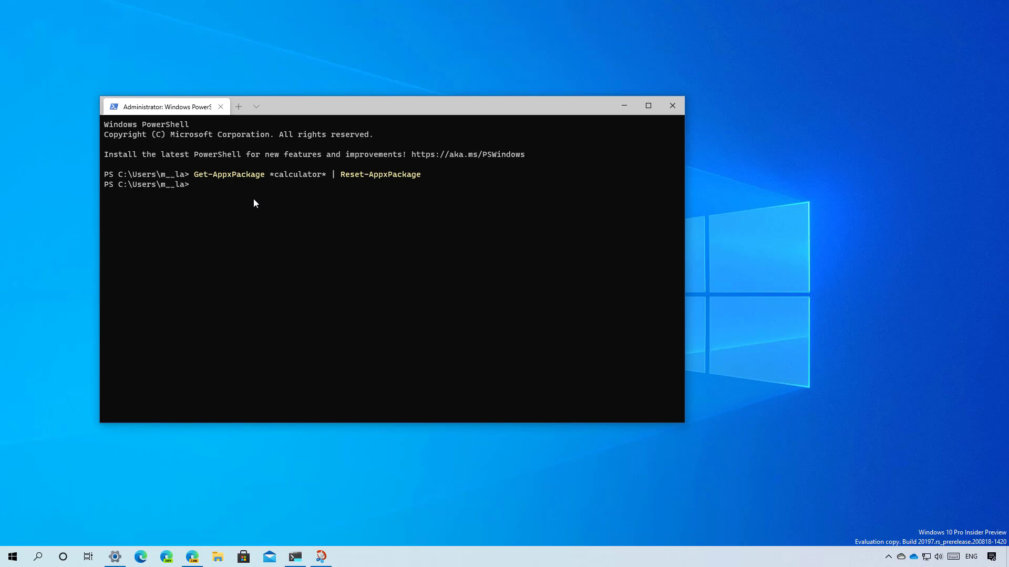
key(alt+F4)
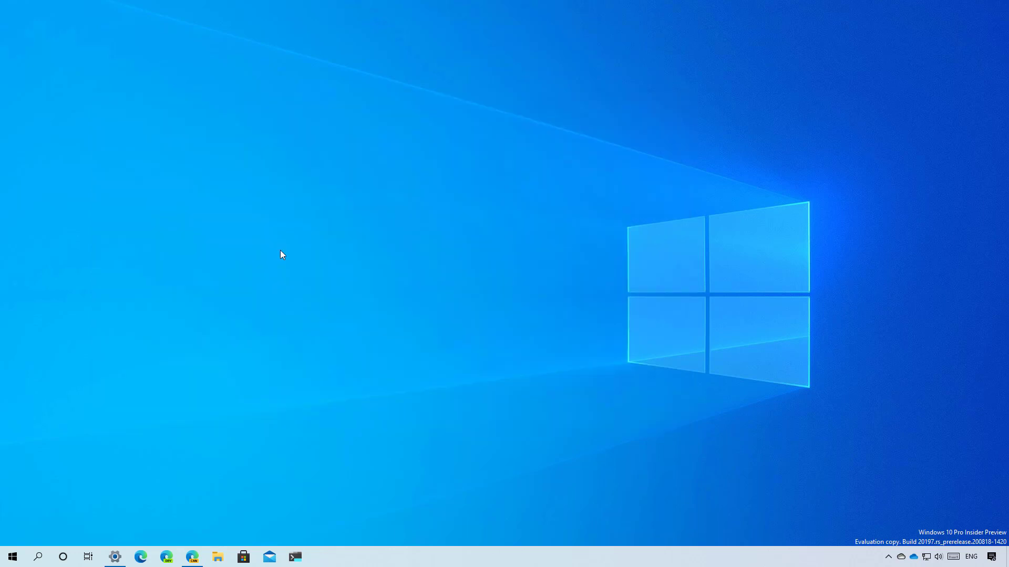
Restore the minimized Settings window from the taskbar to its home page
click(122, 556)
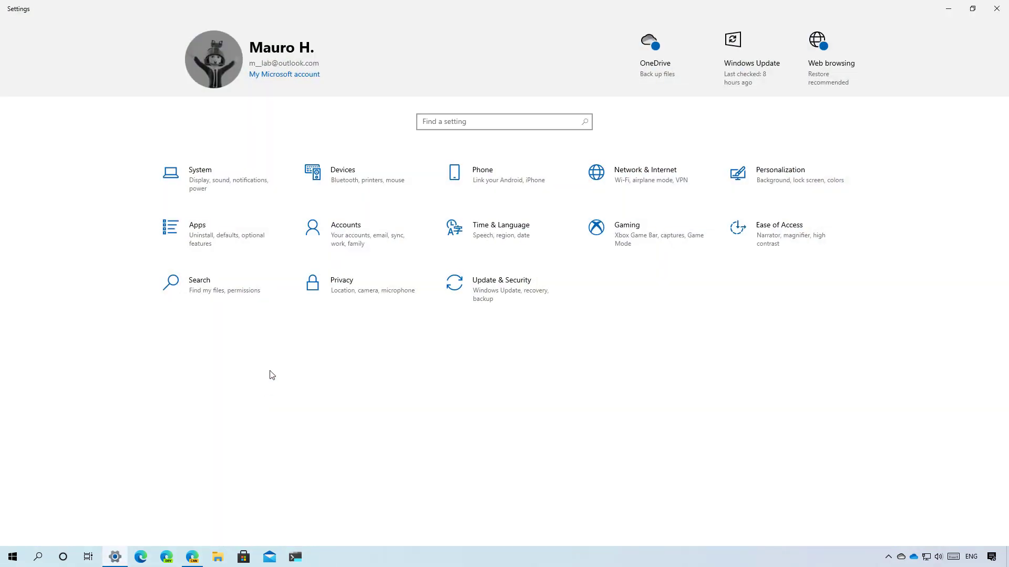
Choose the Web browsing 'Restore recommended' suggestion on the Settings home header
click(824, 88)
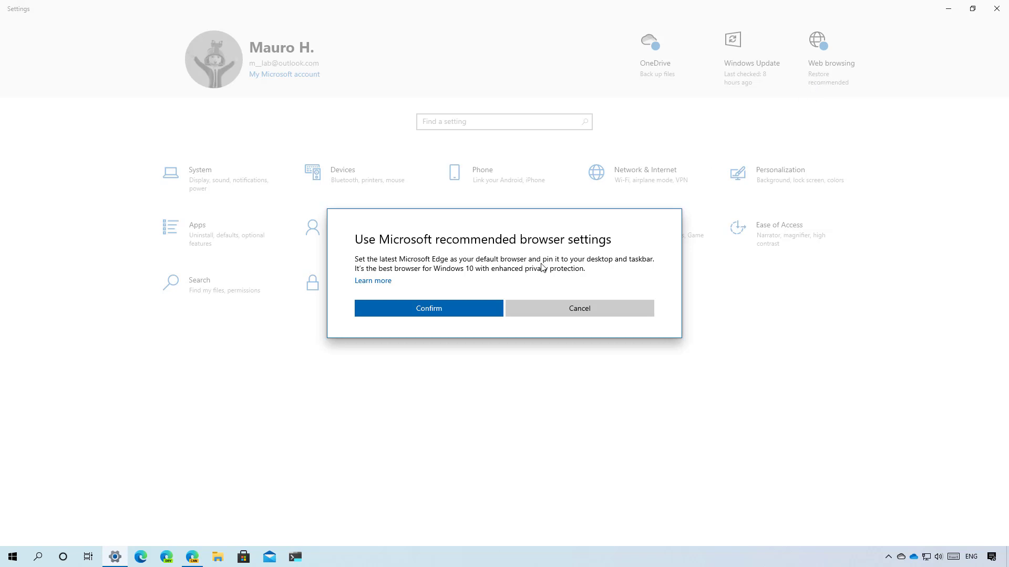
Confirm the Microsoft recommended browser settings, making Microsoft Edge the default browser
click(451, 312)
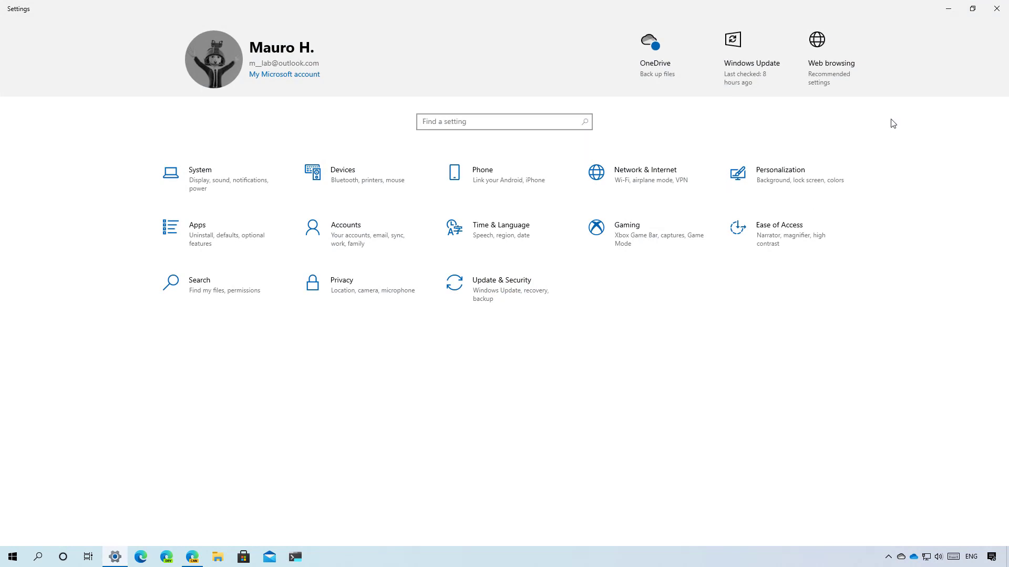
Go to System's Display page and follow its Graphics settings link
click(207, 191)
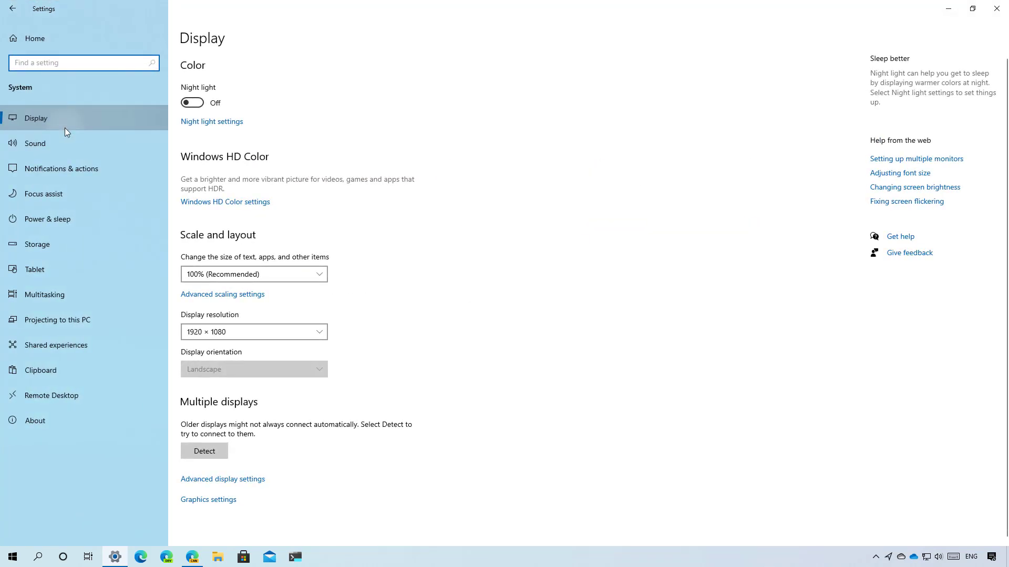
click(225, 501)
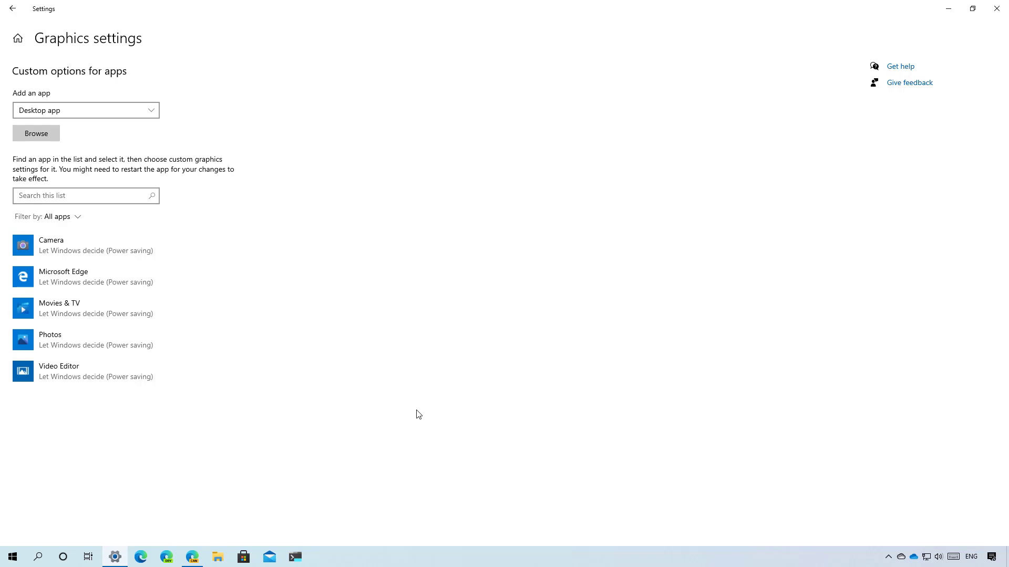
Read the Pureinfotech article's section on the per-app Specific GPU option in Edge
click(192, 557)
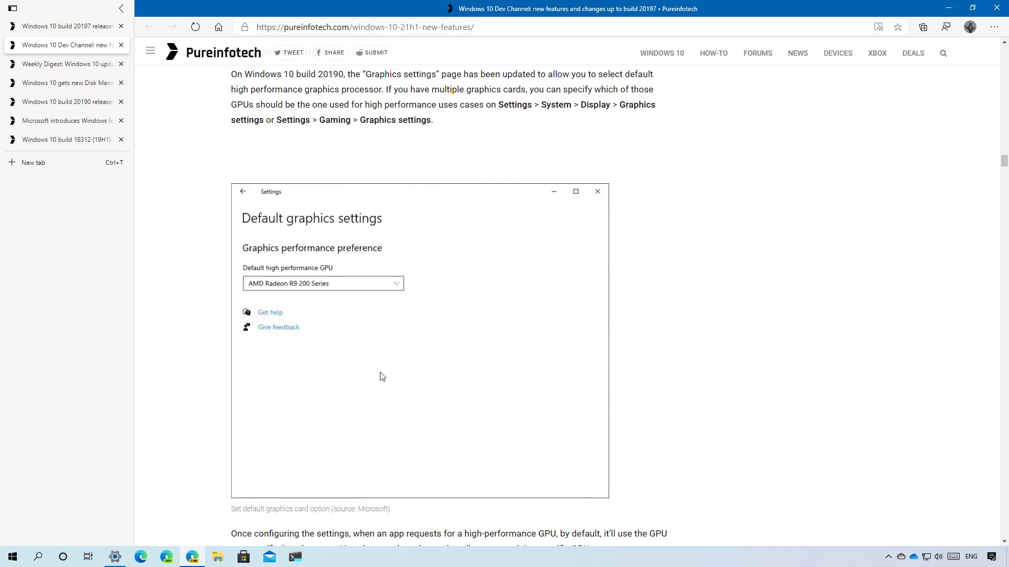
scroll(521, 378, down, 8)
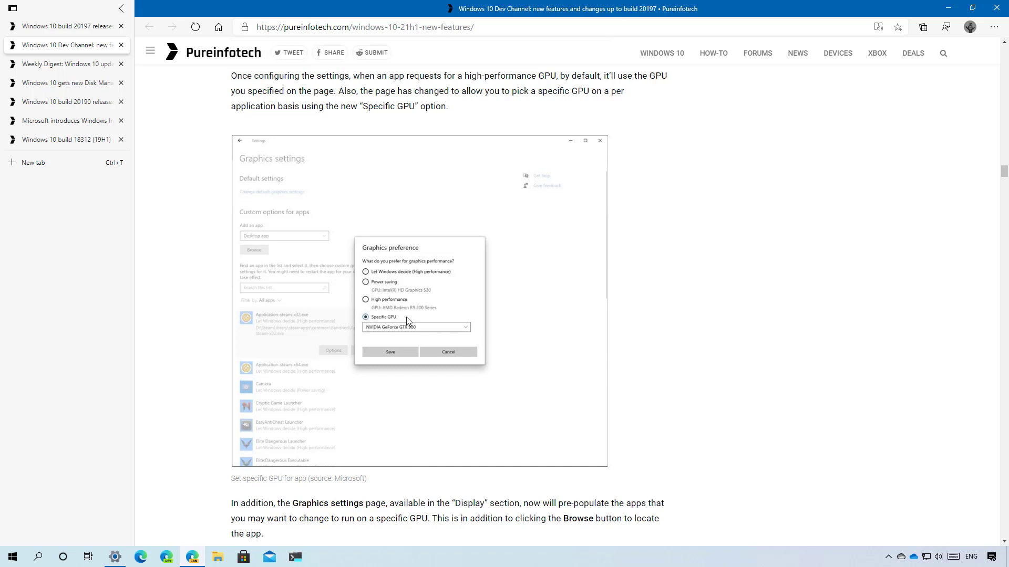
scroll(405, 317, up, 2)
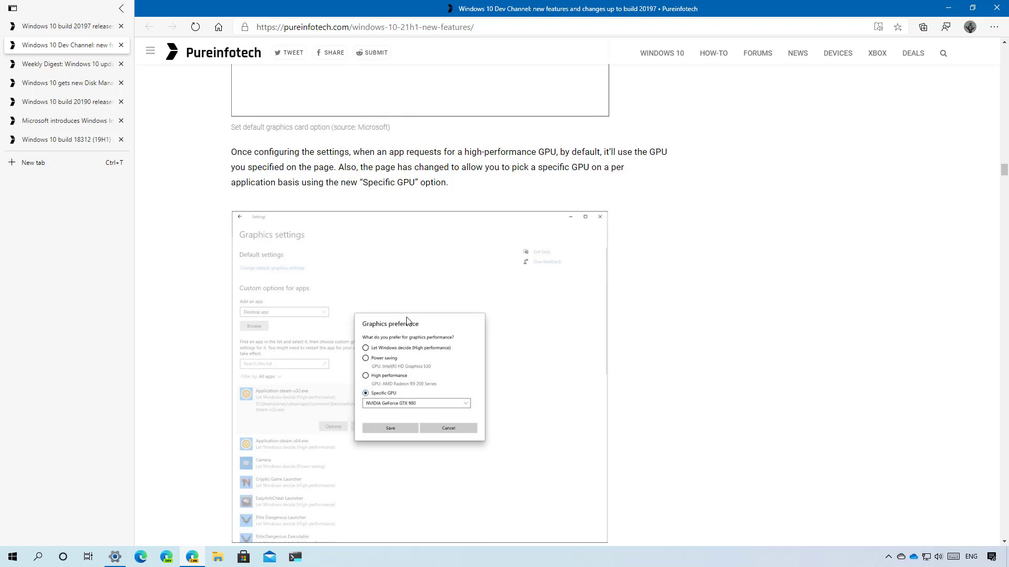
ctrl+scroll(417, 334, up, 5)
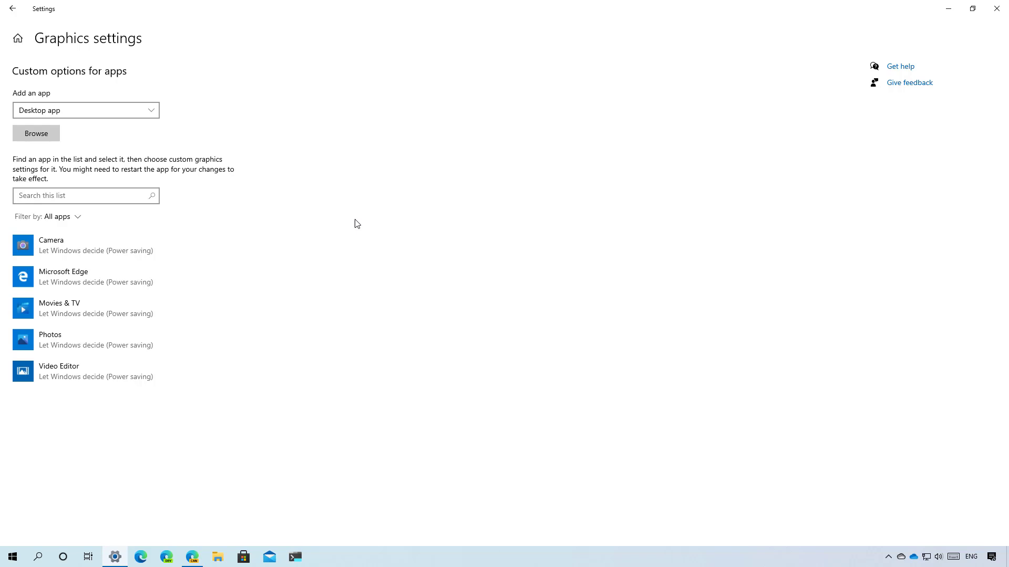
Cancel browsing for an app in Graphics settings, then go to the Sound page
click(40, 135)
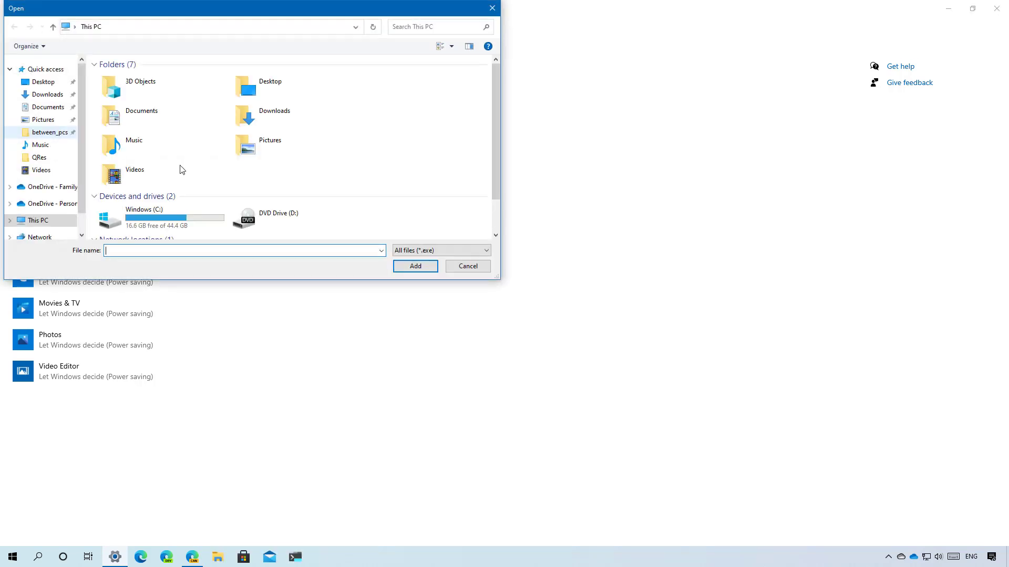
click(467, 266)
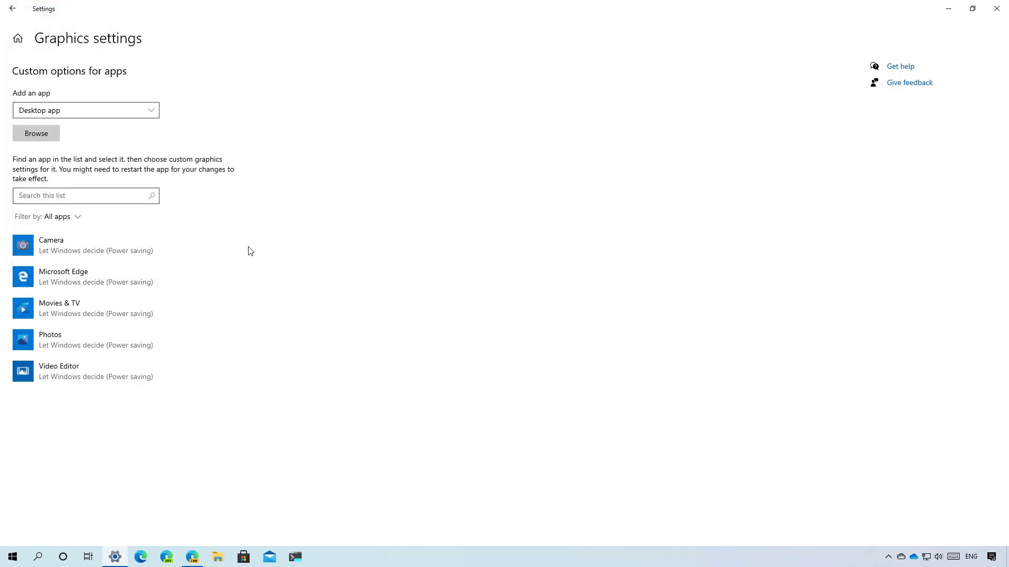
click(13, 9)
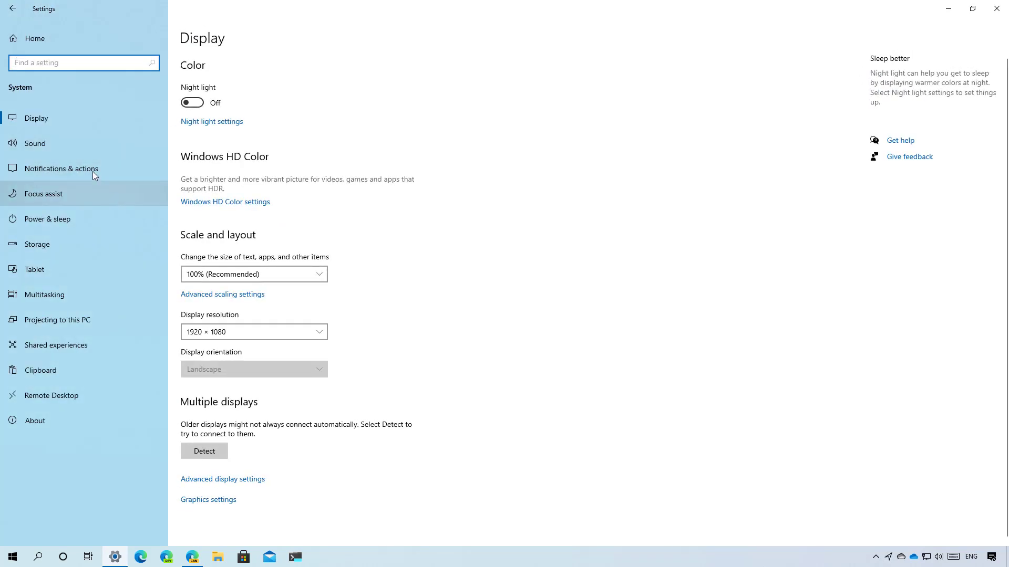
click(81, 146)
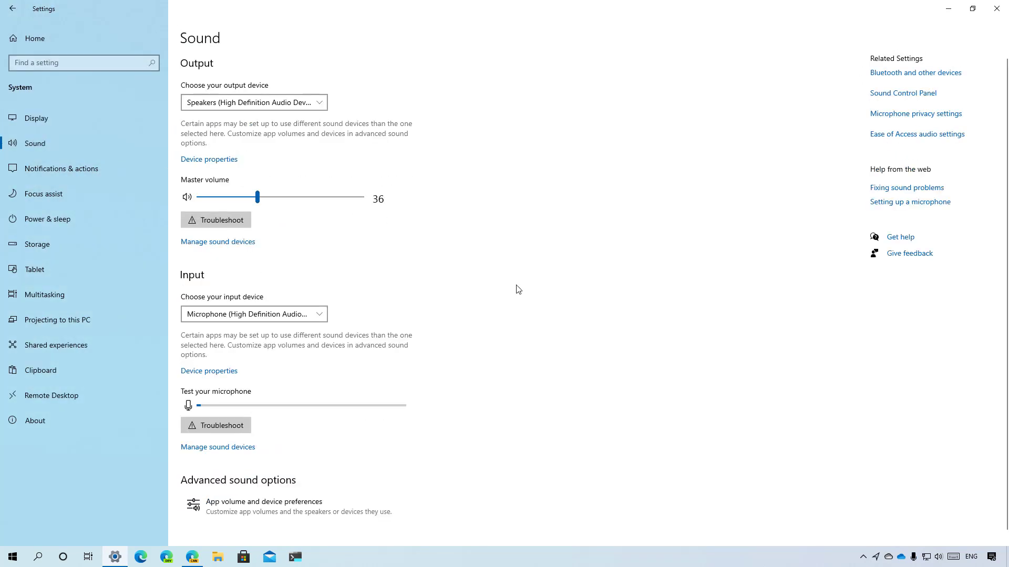
click(218, 242)
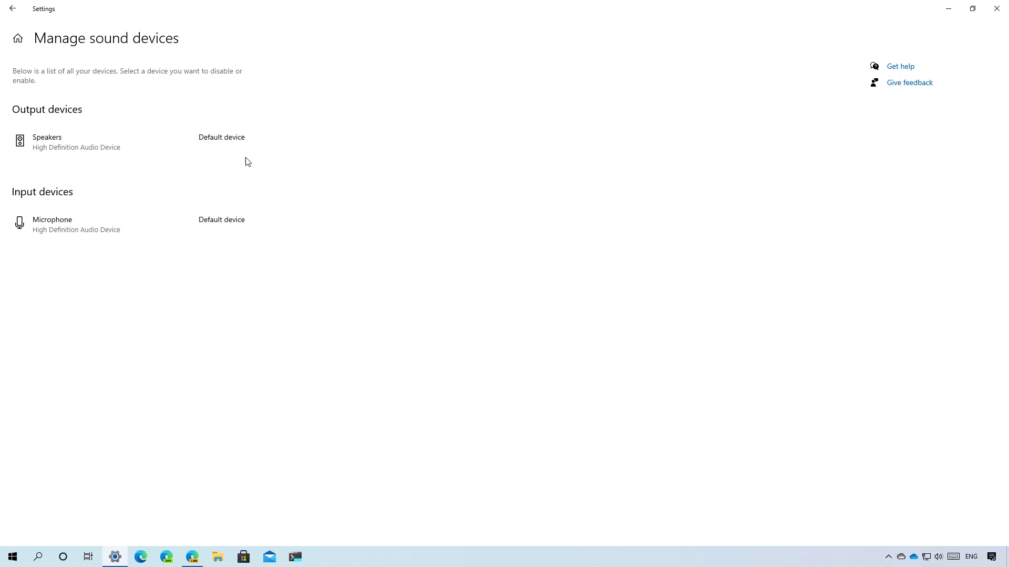
click(233, 146)
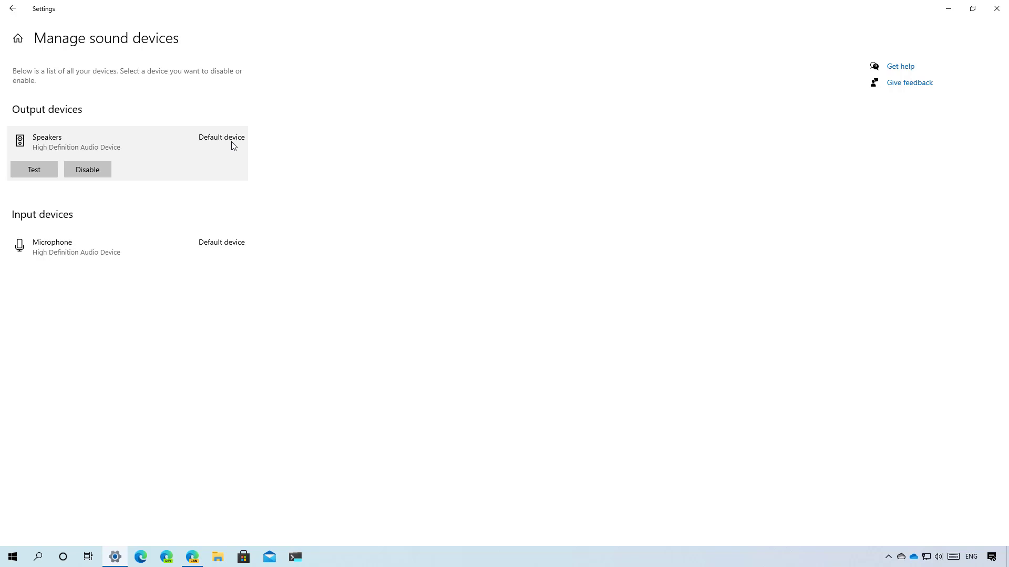
key(alt+Left)
right_click(938, 557)
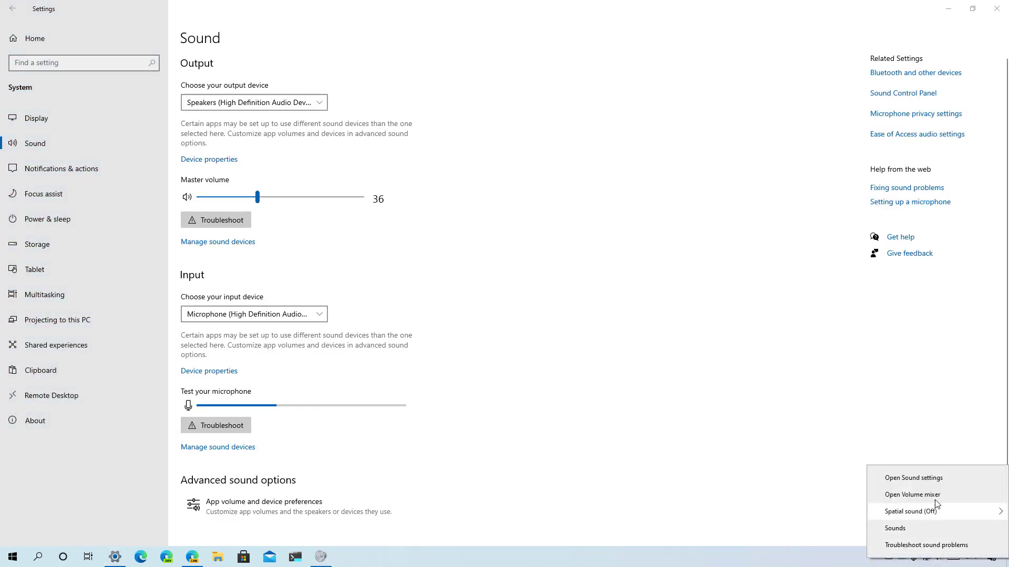
click(934, 495)
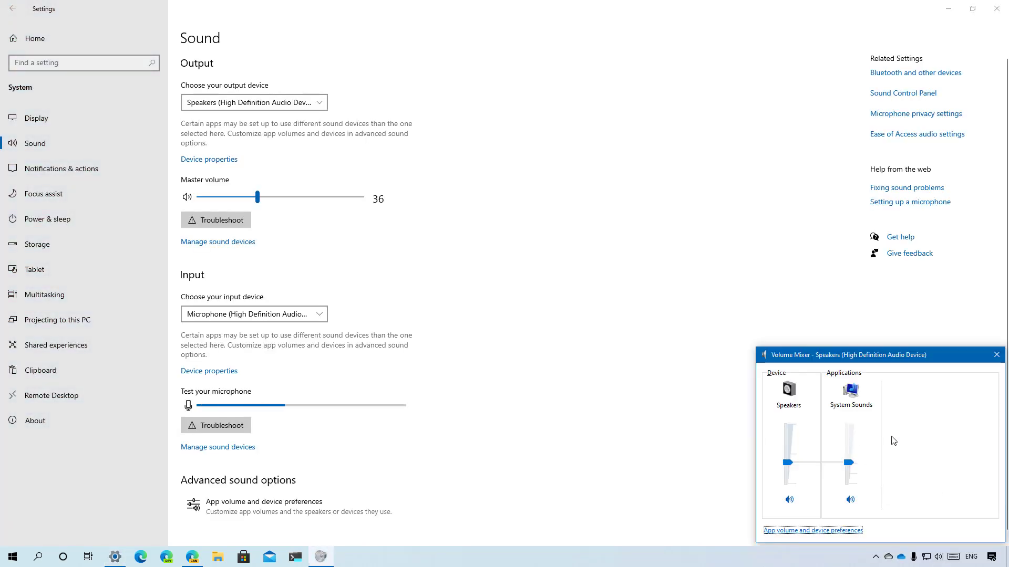
click(851, 532)
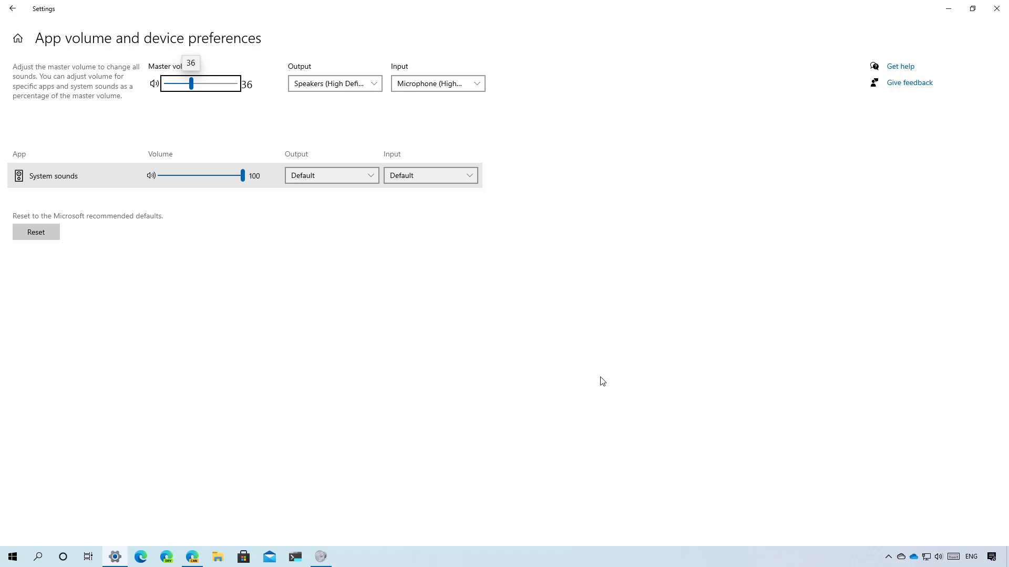
key(alt+Left)
Open Storage's Manage Disks and Volumes, glance at Disk Management, and expand the VMware Virtual IDE Hard Drive
click(52, 245)
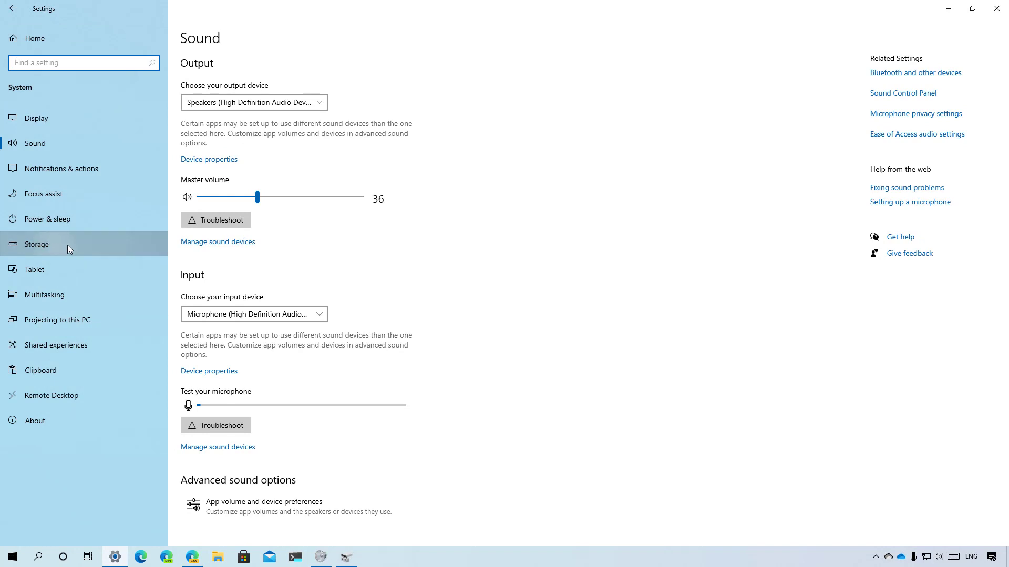
click(242, 463)
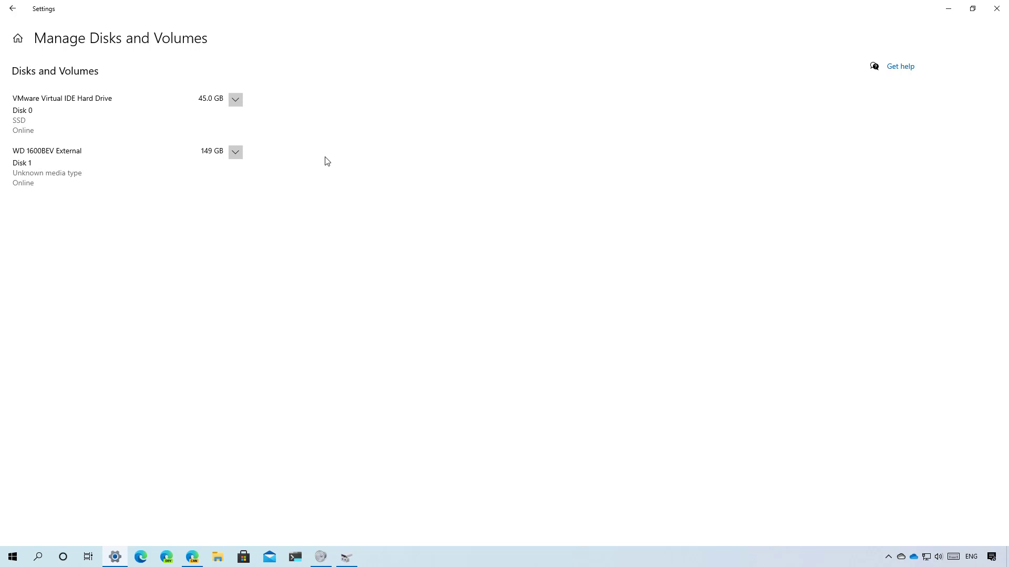
click(346, 557)
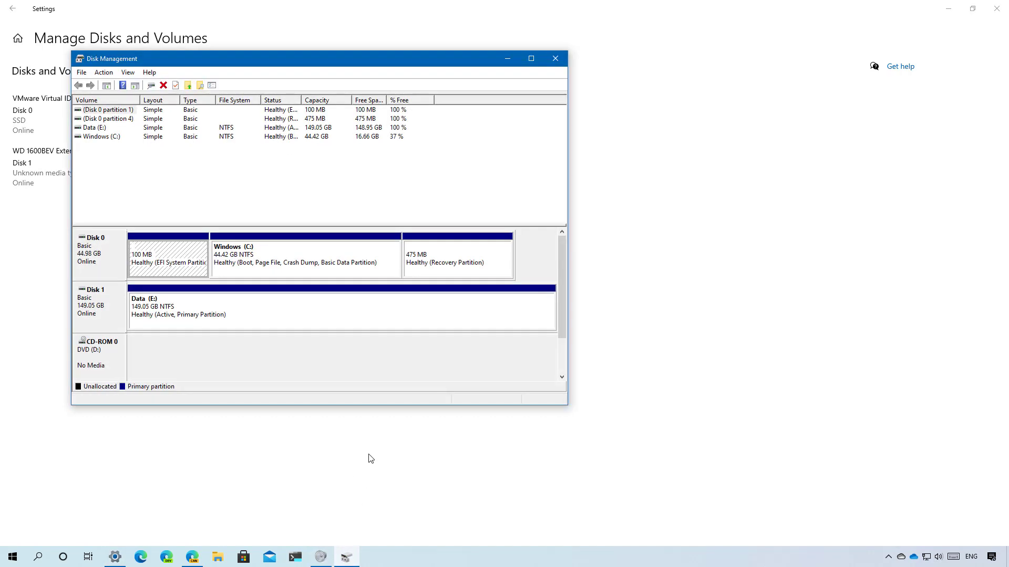
click(370, 458)
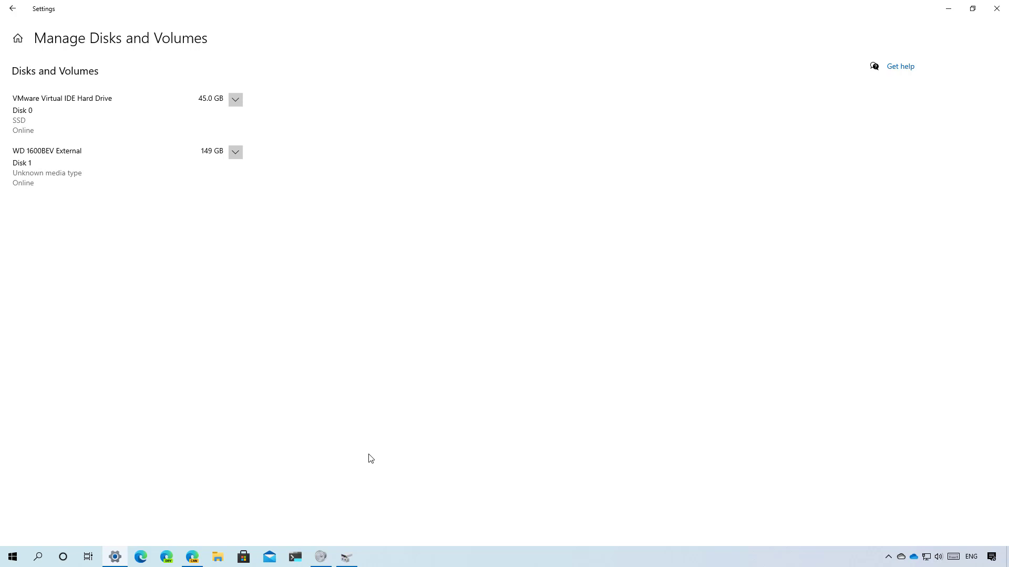
click(125, 114)
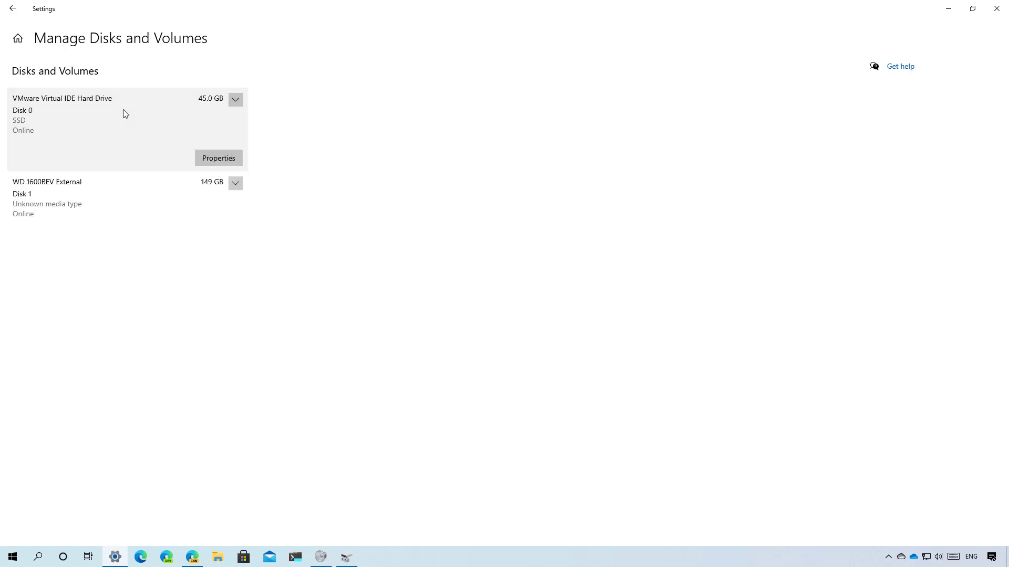
Check the VMware drive's advanced device properties, then list Disk 0's volumes with Windows (C:) expanded
click(207, 164)
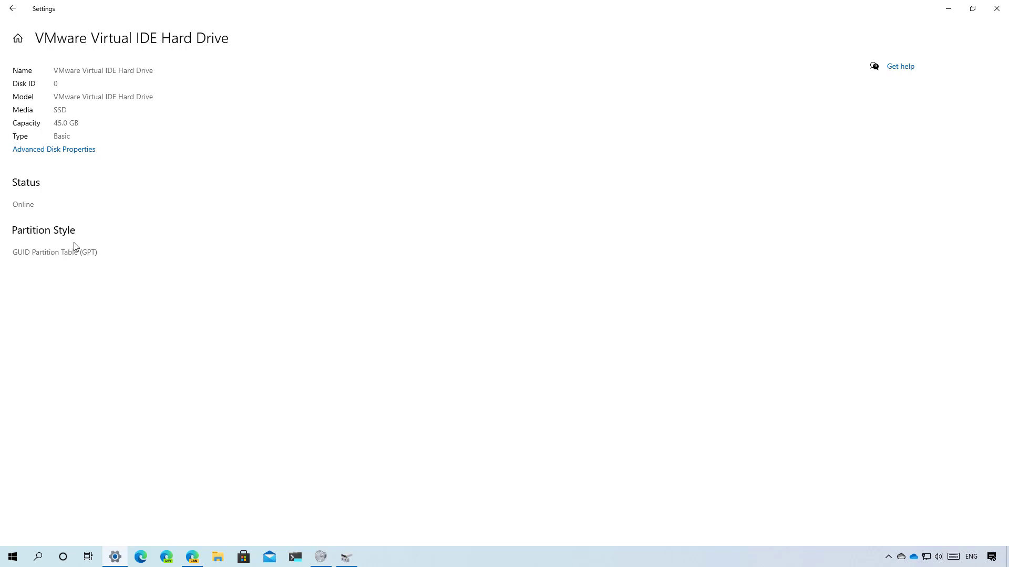
click(55, 150)
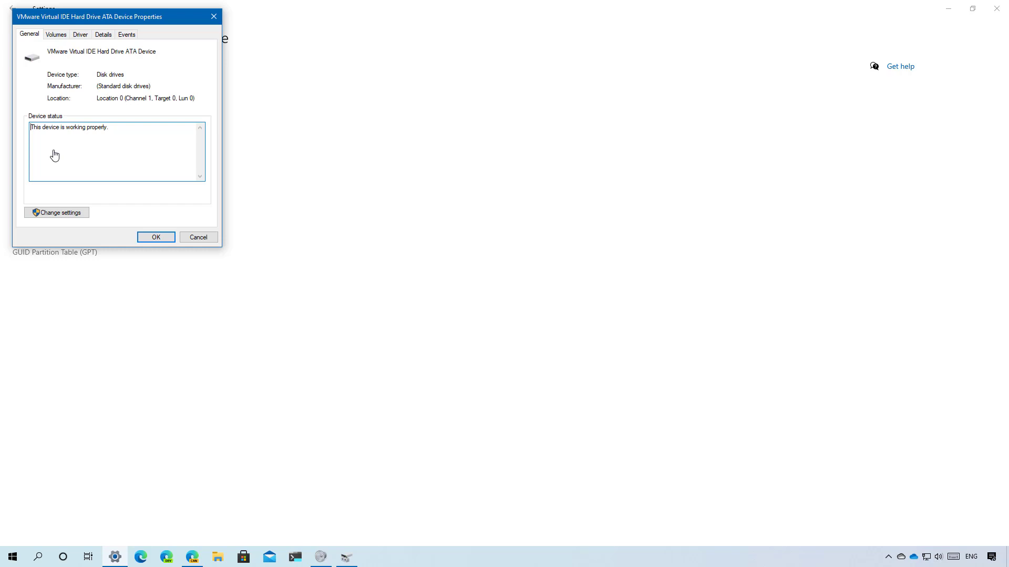
click(167, 237)
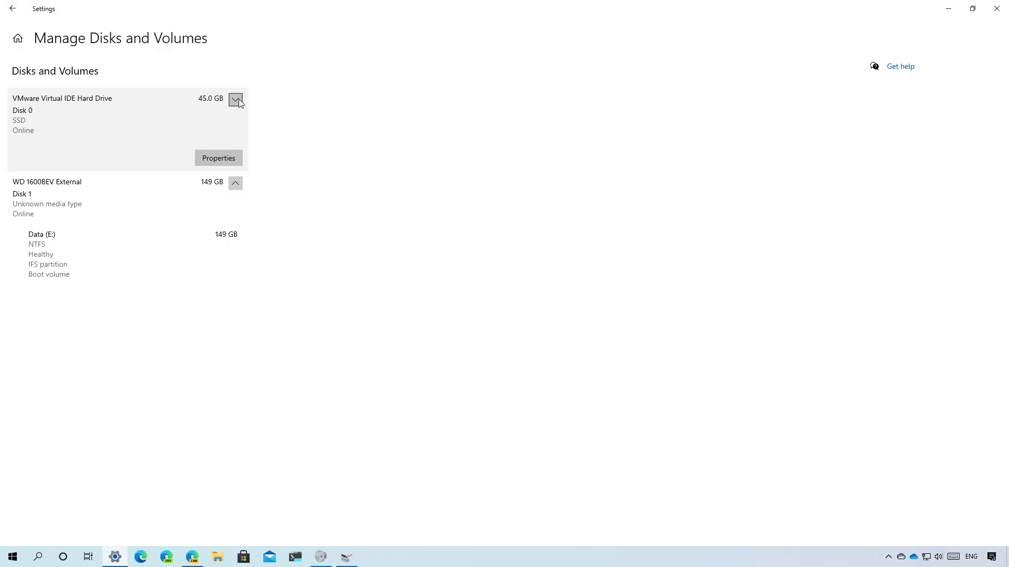
click(236, 99)
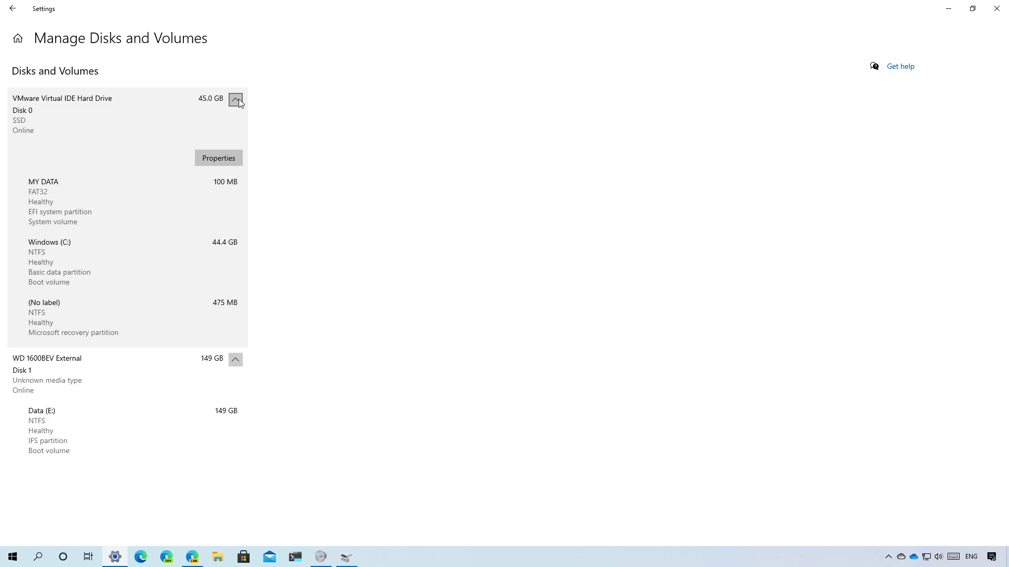
click(150, 246)
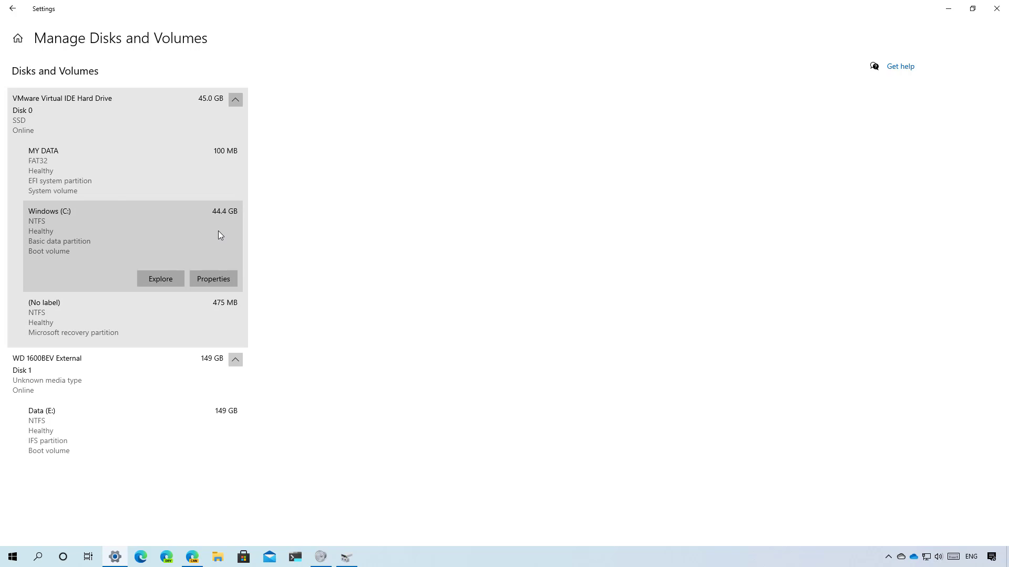
Relabel the C: volume 'Windows 10' and show the available drive letters for it
click(222, 279)
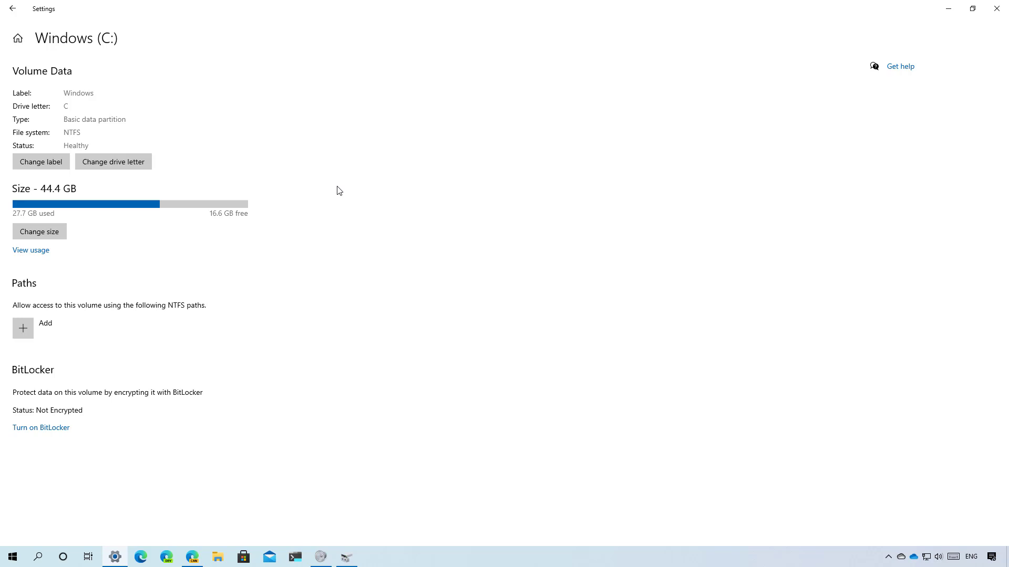
click(50, 164)
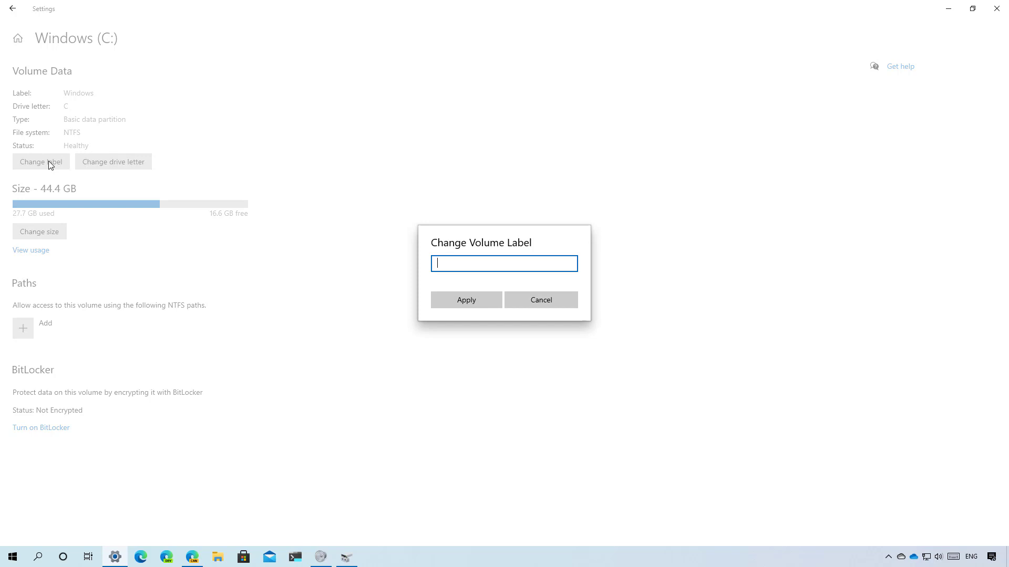
text(Windows 10)
click(469, 304)
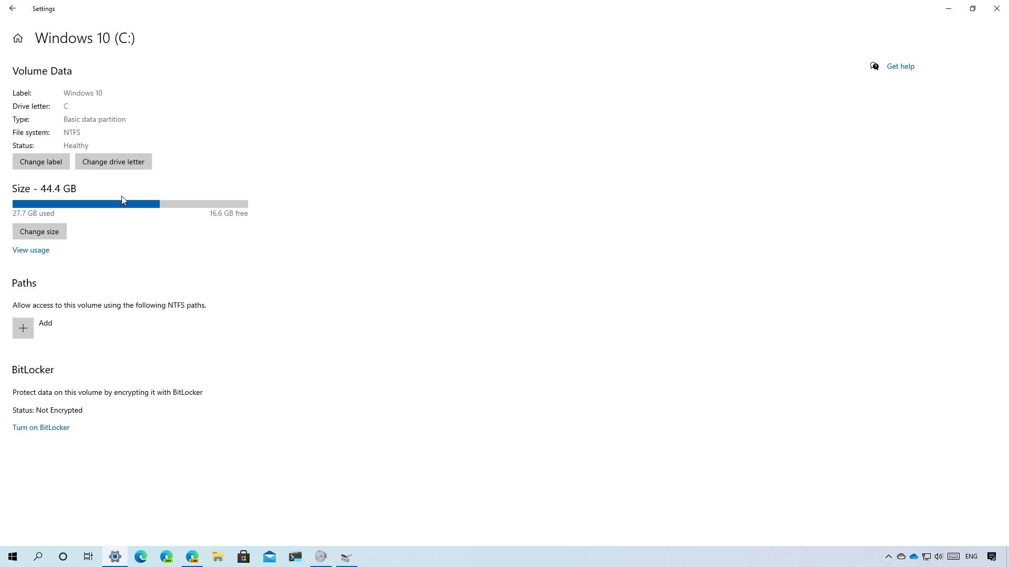
click(116, 167)
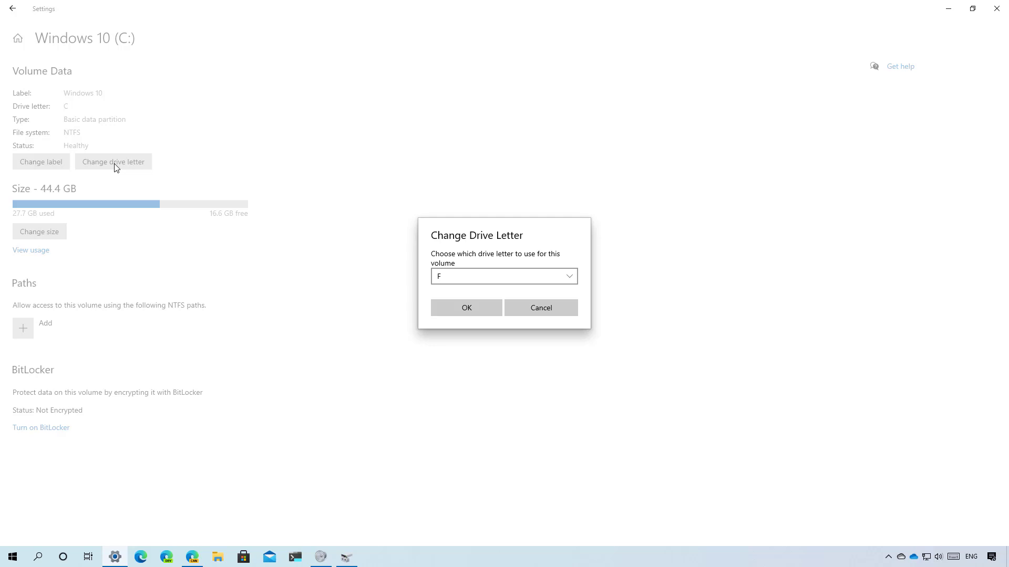
click(533, 279)
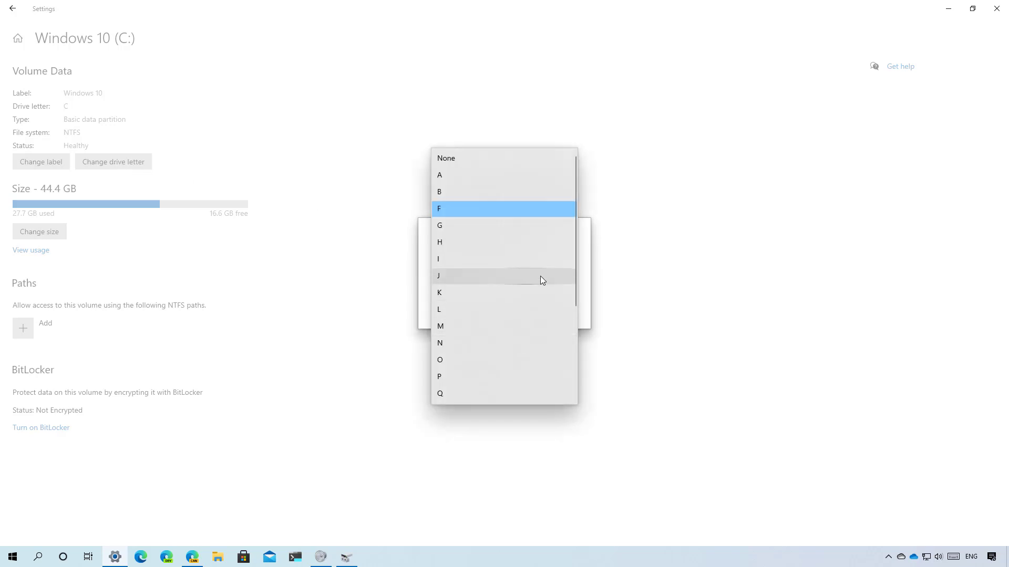
Cancel the drive letter change and back out of resizing the C: volume
click(588, 298)
click(547, 317)
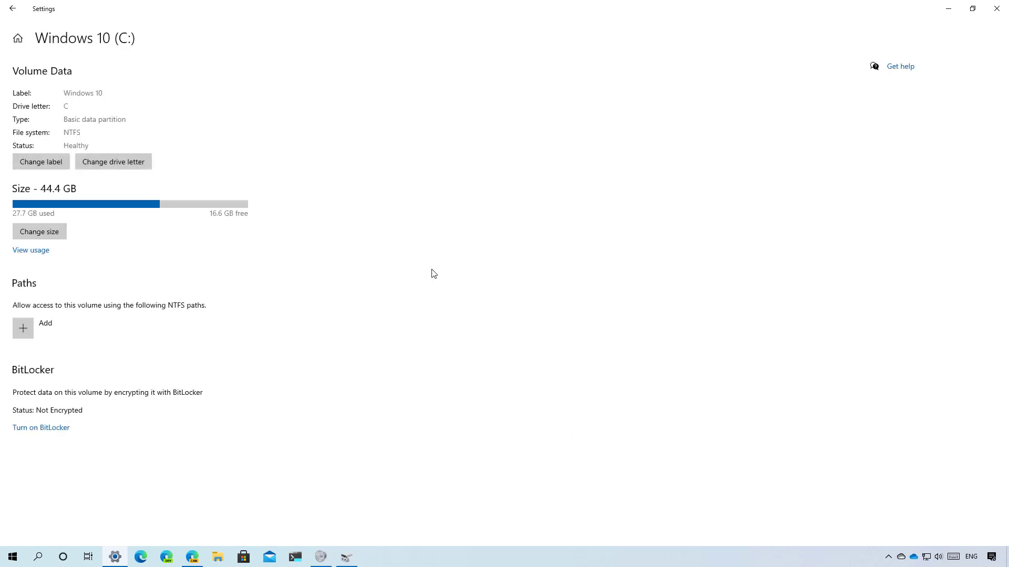
click(60, 234)
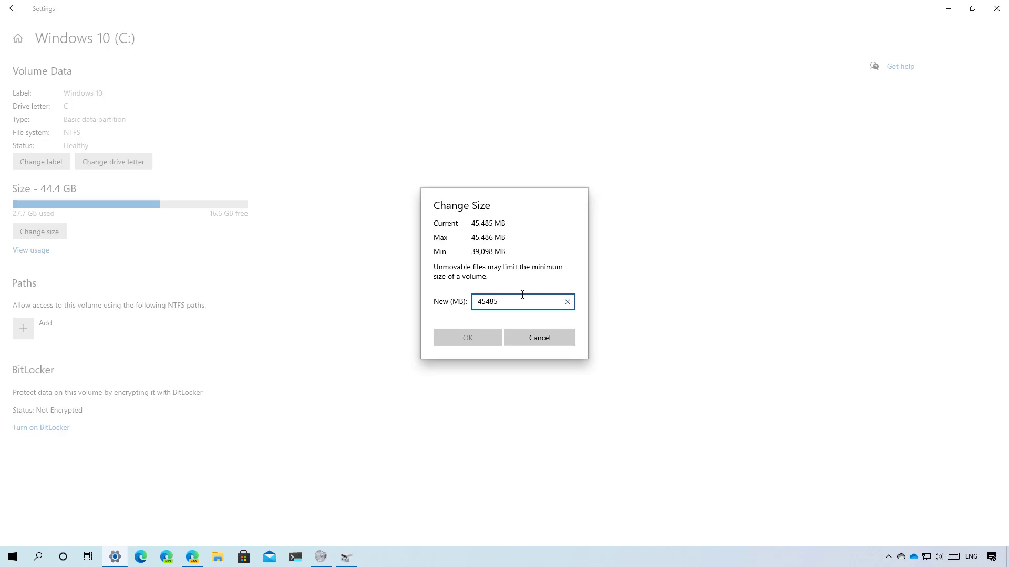
drag(520, 302, 482, 303)
click(539, 336)
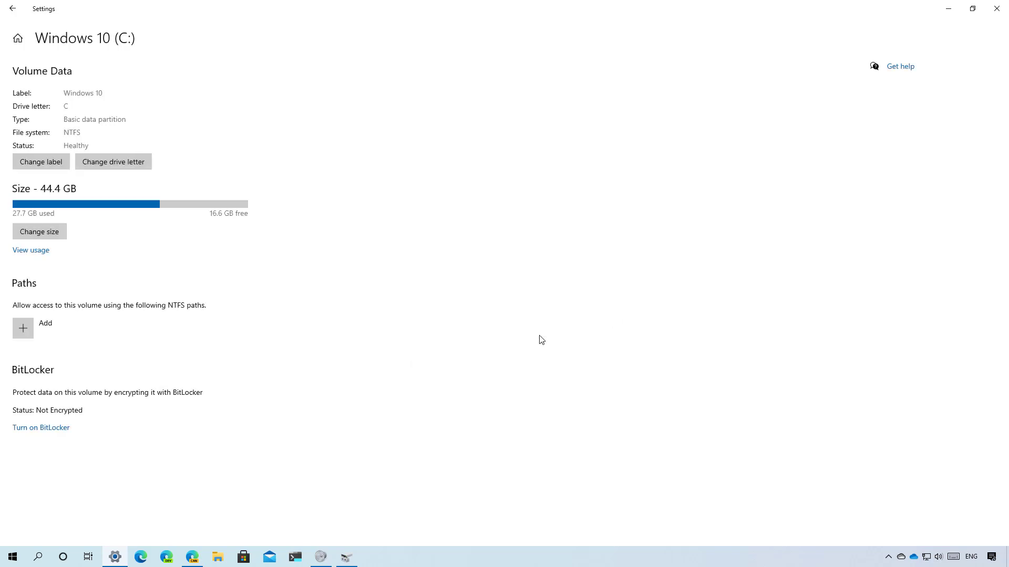
Cancel adding an NTFS folder path and view the C: volume's storage usage
click(64, 333)
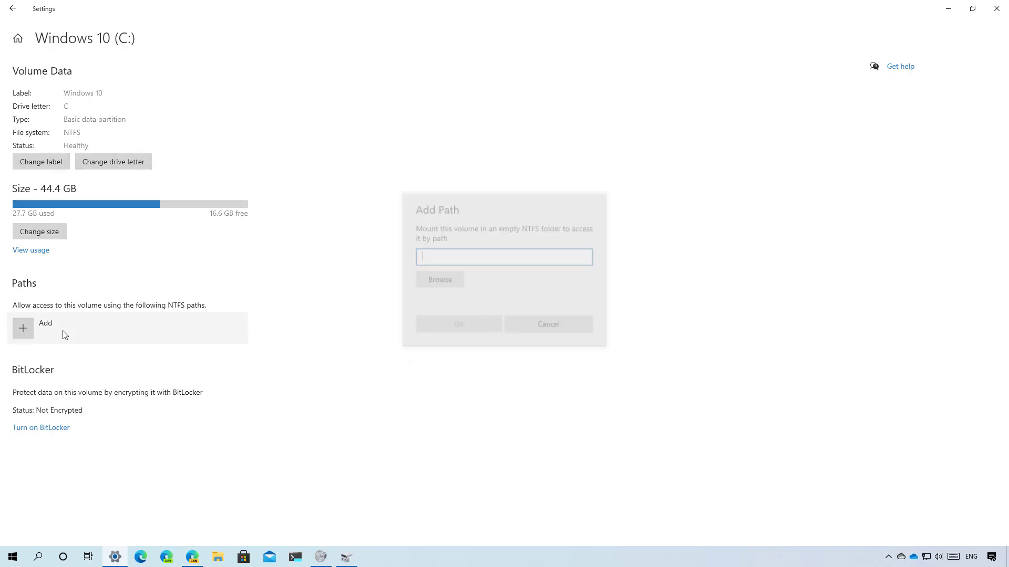
click(576, 328)
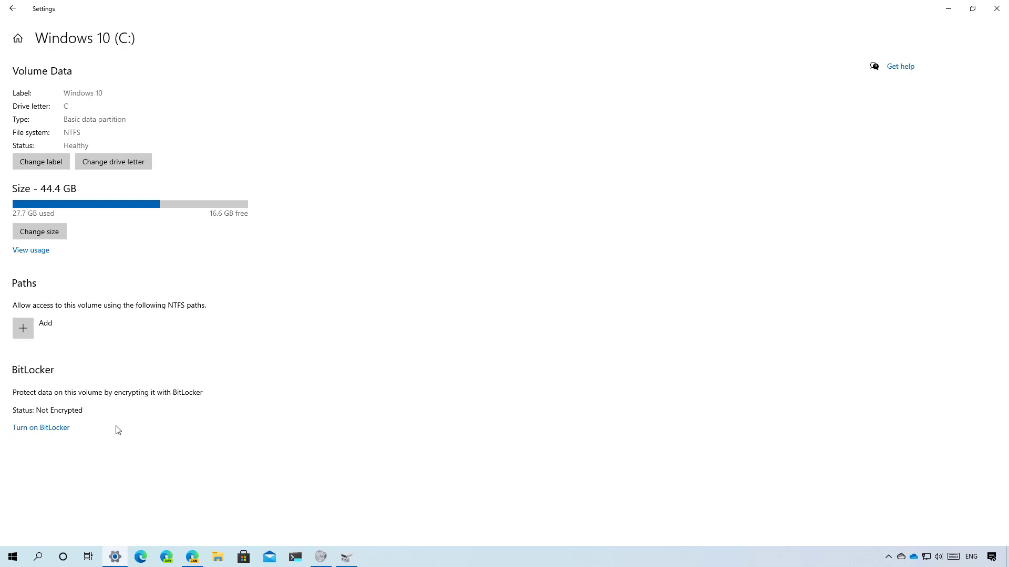
click(30, 252)
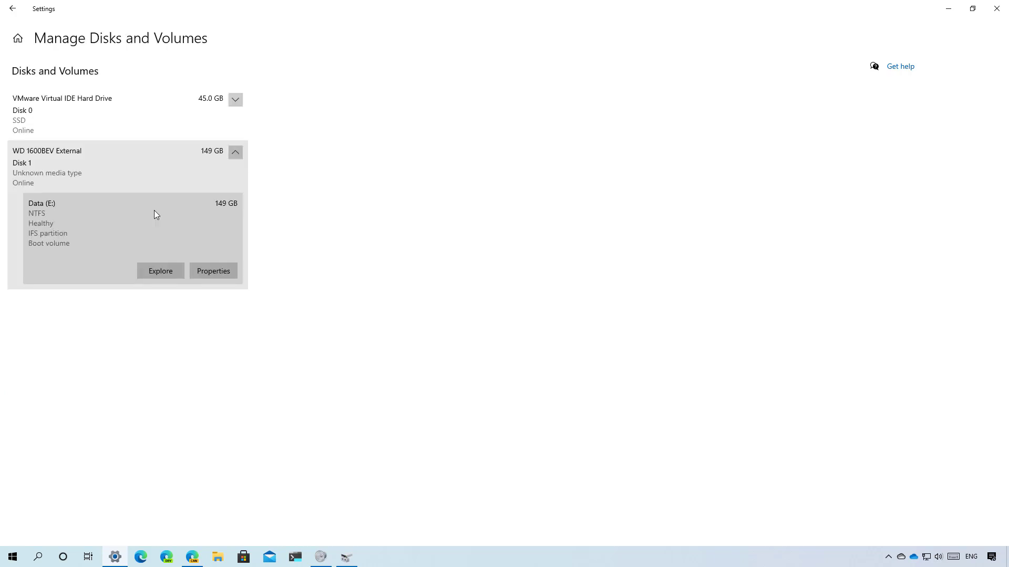
Open the Properties of the Data (E:) volume
click(213, 270)
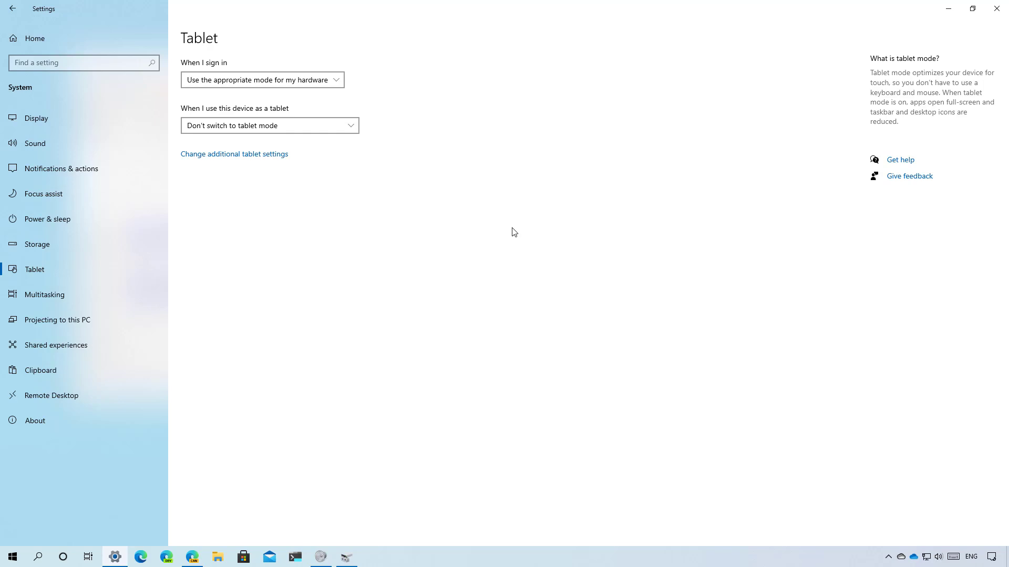
Show the Action Center with the PowerToys, Feedback Hub and Notifications Visualizer notifications using Win+A
key(super+a)
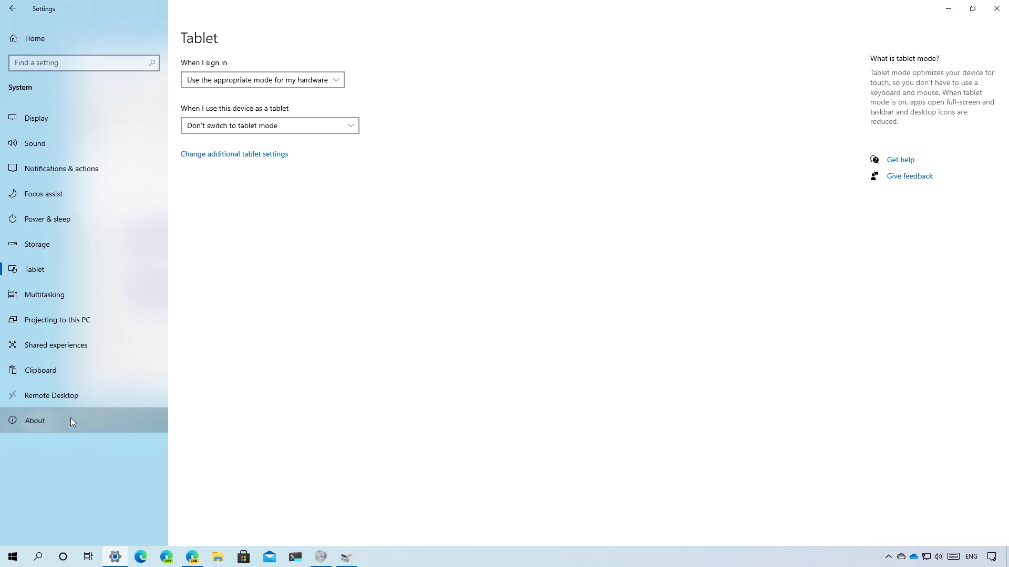
Dismiss the Action Center and show the About page with OS build 20197.1000
click(72, 420)
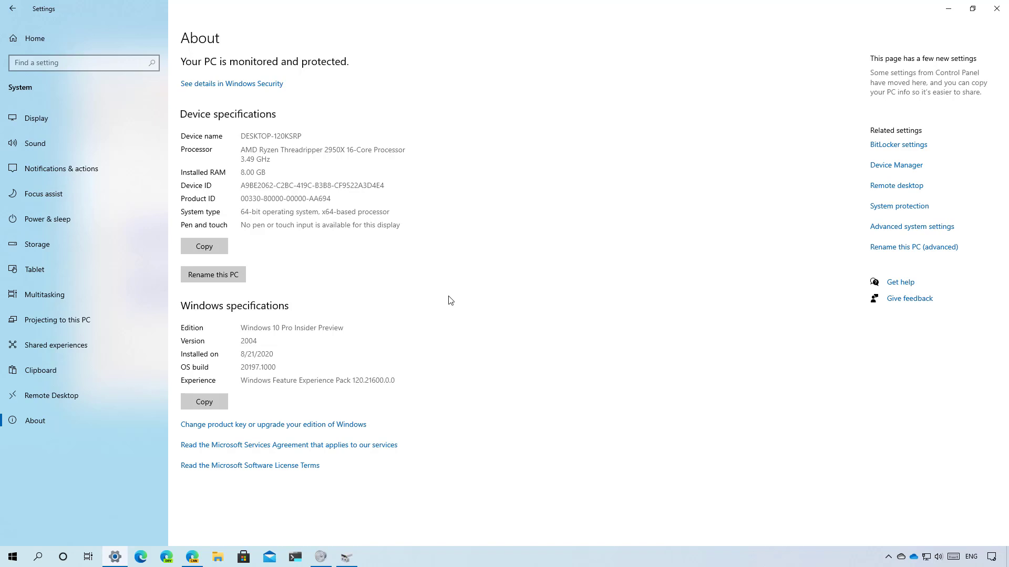
Paste the About page's device specifications into a new Notepad document, then minimise Notepad
click(212, 254)
key(super+r)
text(notepad)
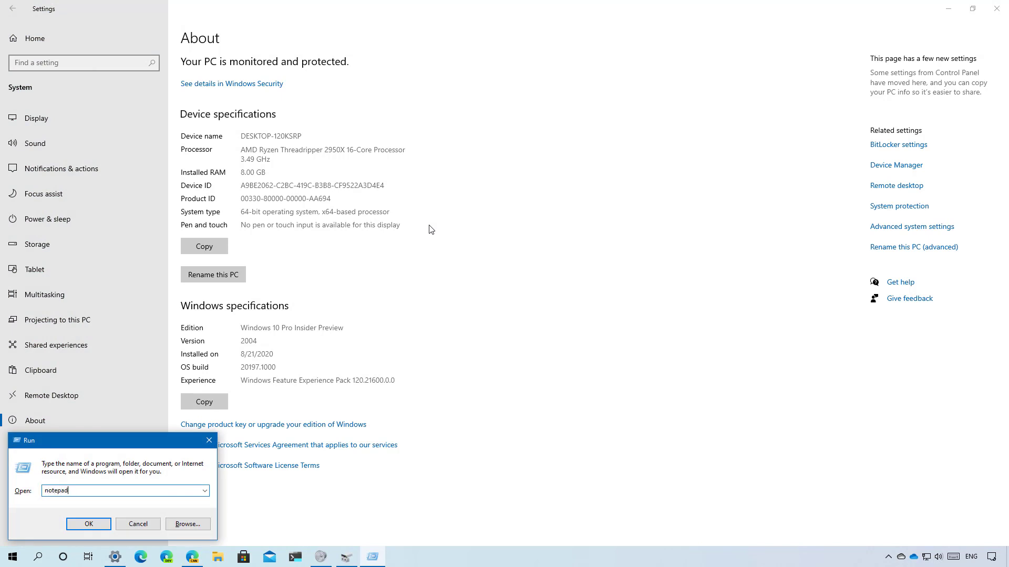
key(Return)
key(ctrl+v)
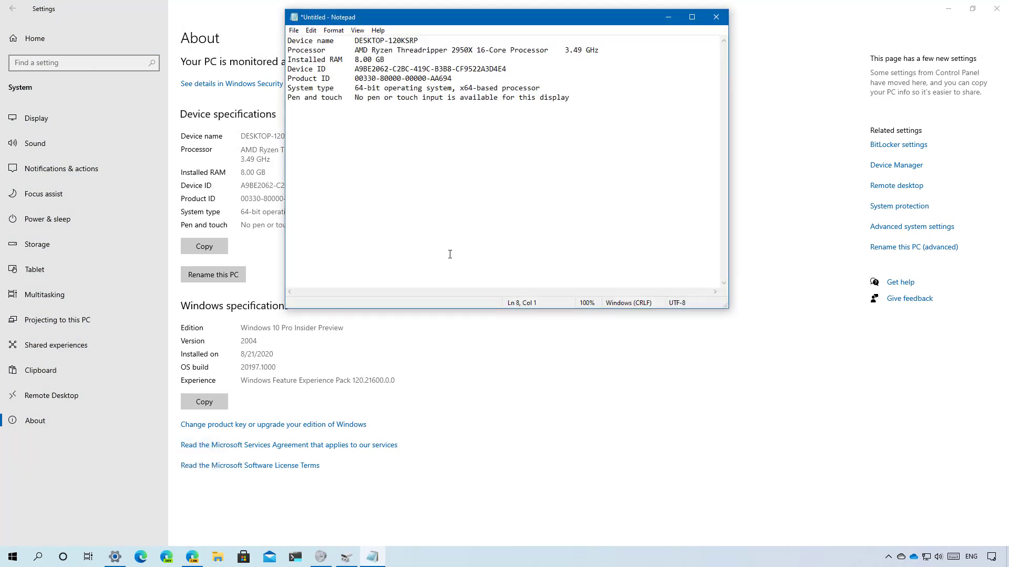
click(668, 17)
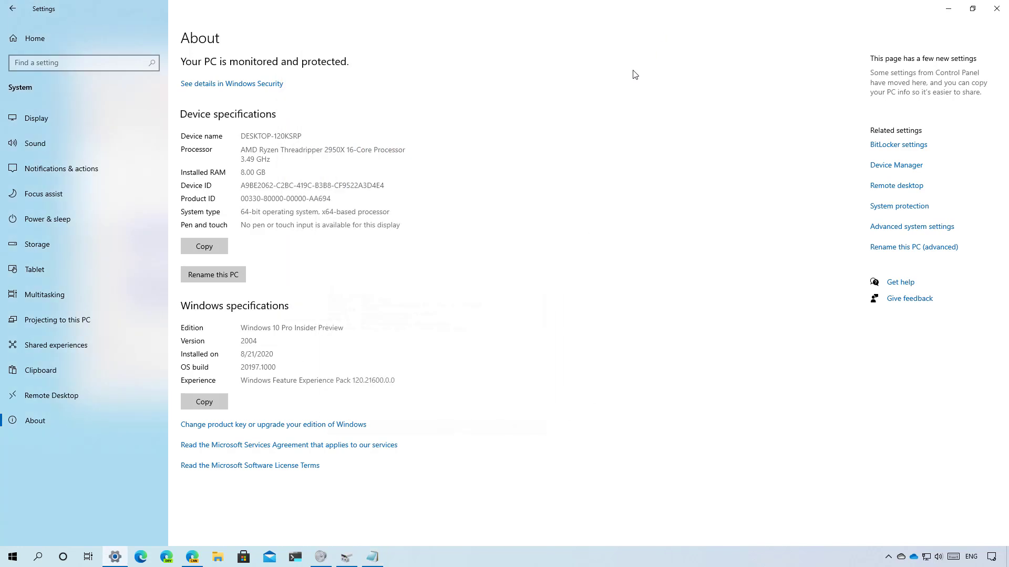
Open the tsunami Ethernet network's properties and scroll down to its IP and DNS settings
click(71, 46)
click(619, 196)
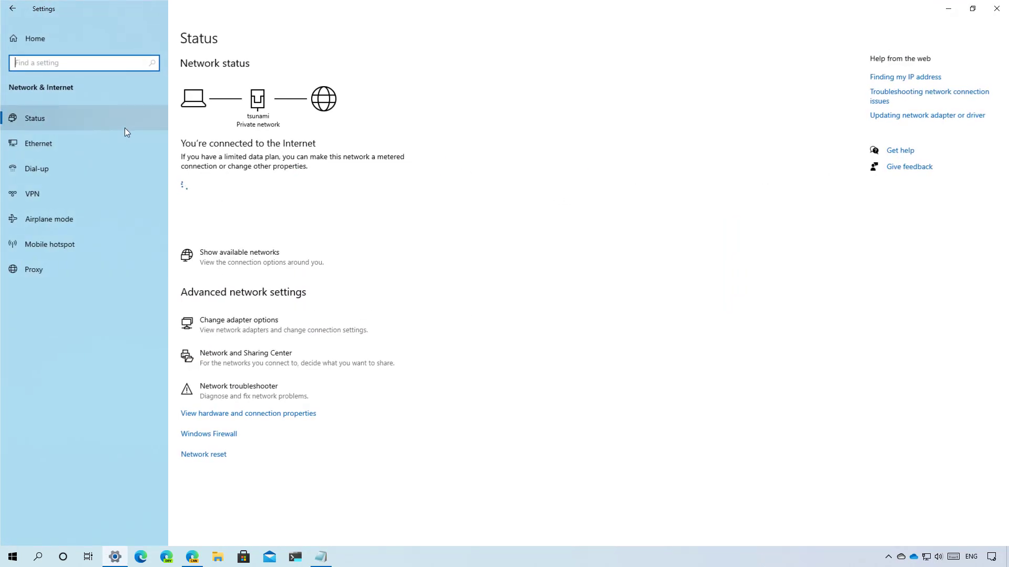
click(232, 220)
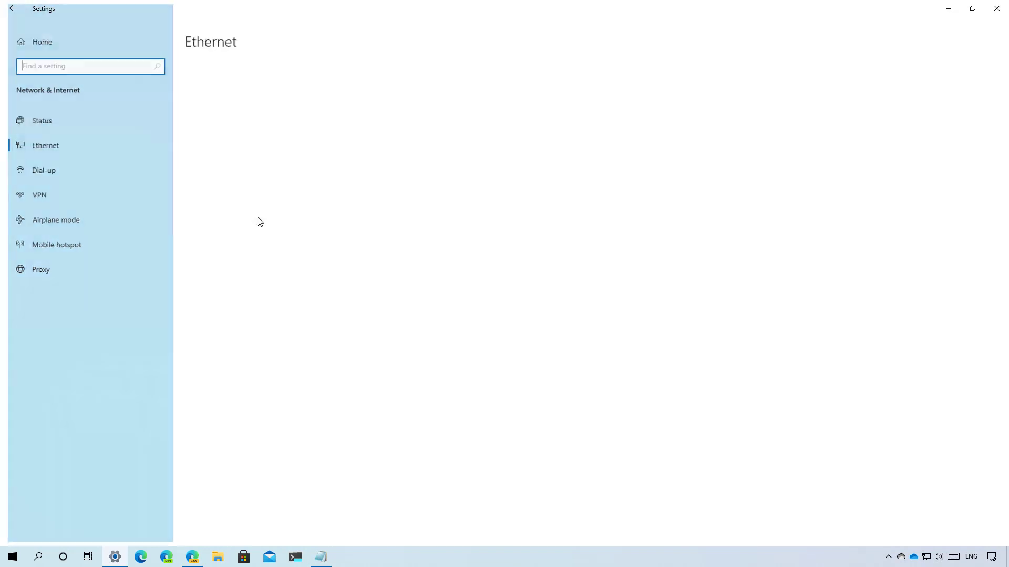
scroll(390, 292, down, 5)
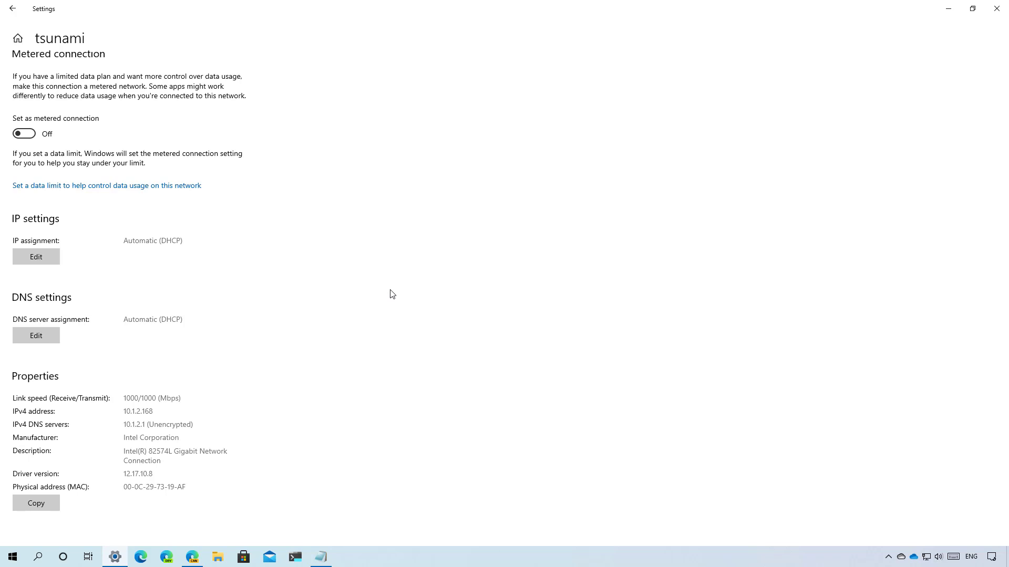
Switch the network's DNS server assignment to Manual and focus the Preferred DNS field
click(36, 336)
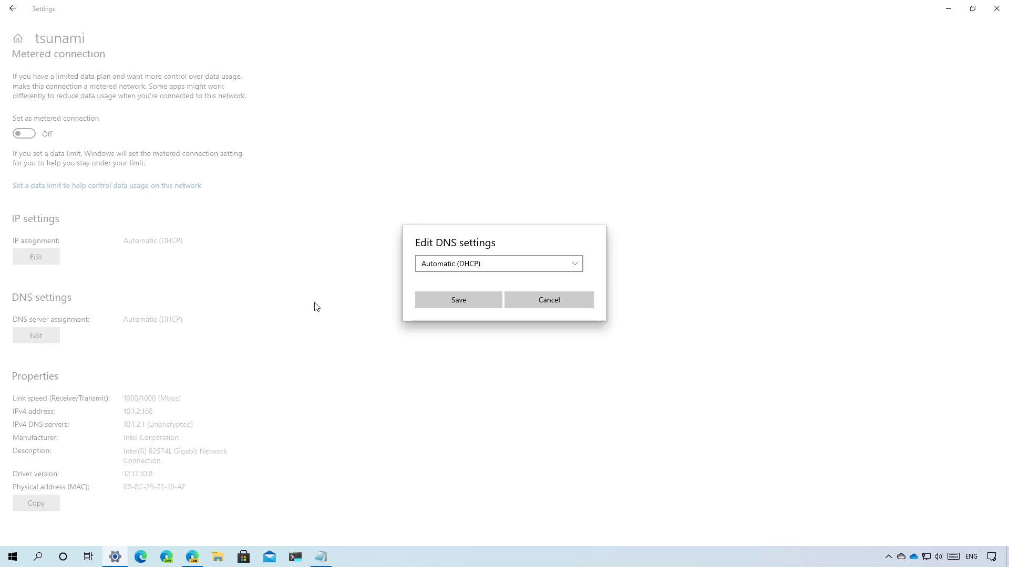
click(474, 264)
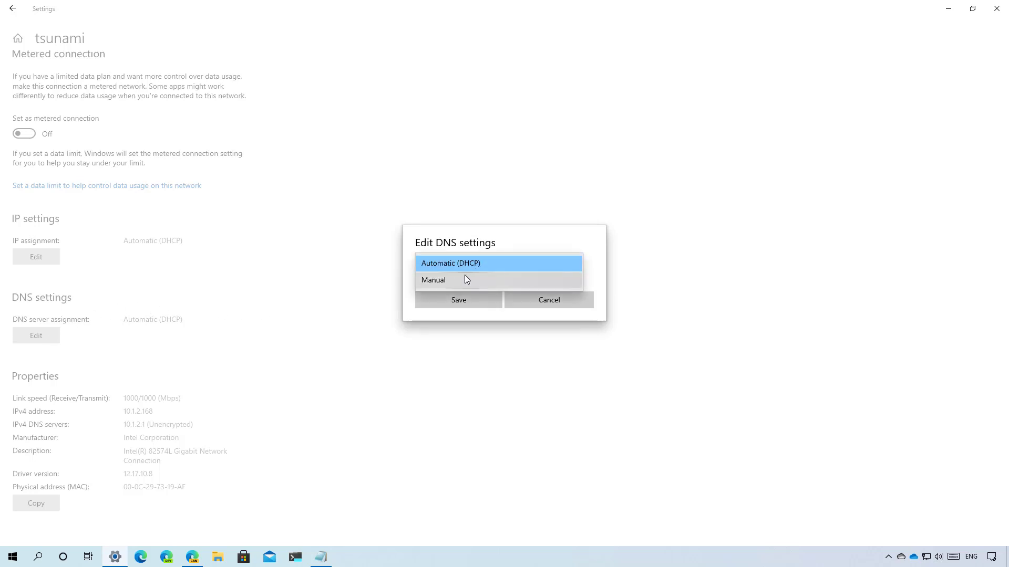
click(464, 277)
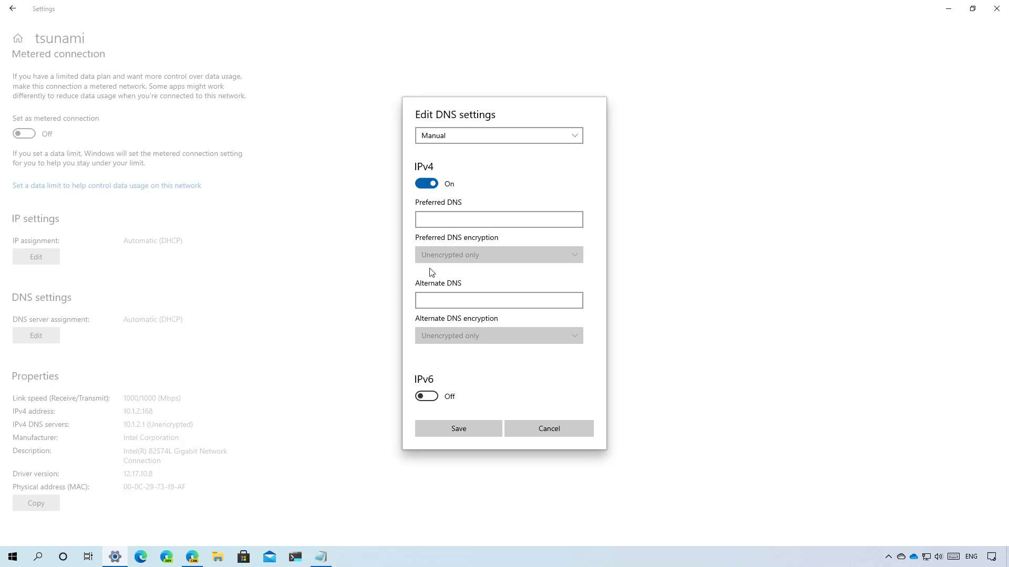
key(Tab)
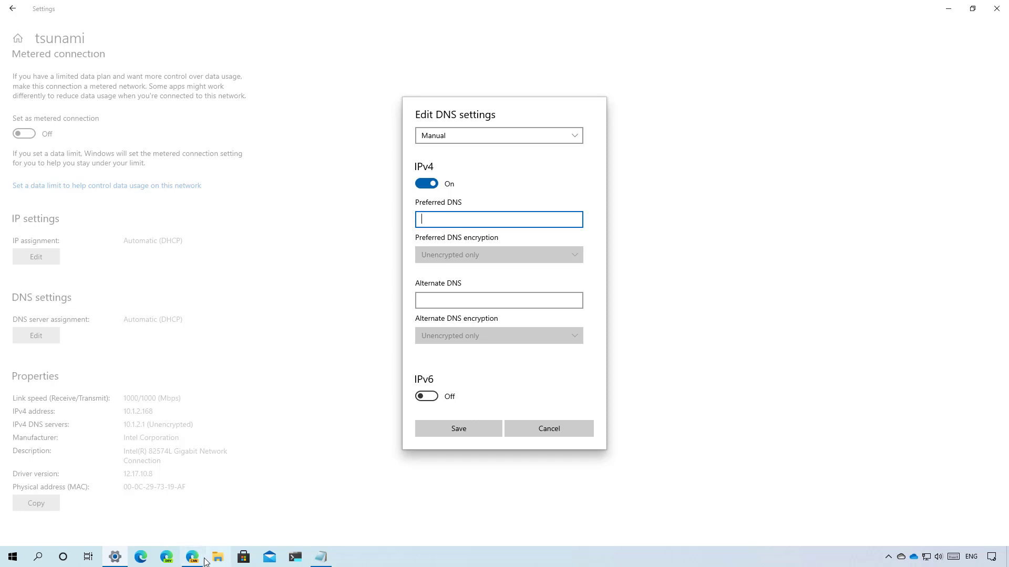
Copy Google's DNS address 8.8.8.8 from the DNS-over-HTTPS article in Edge
mouse_move(190, 560)
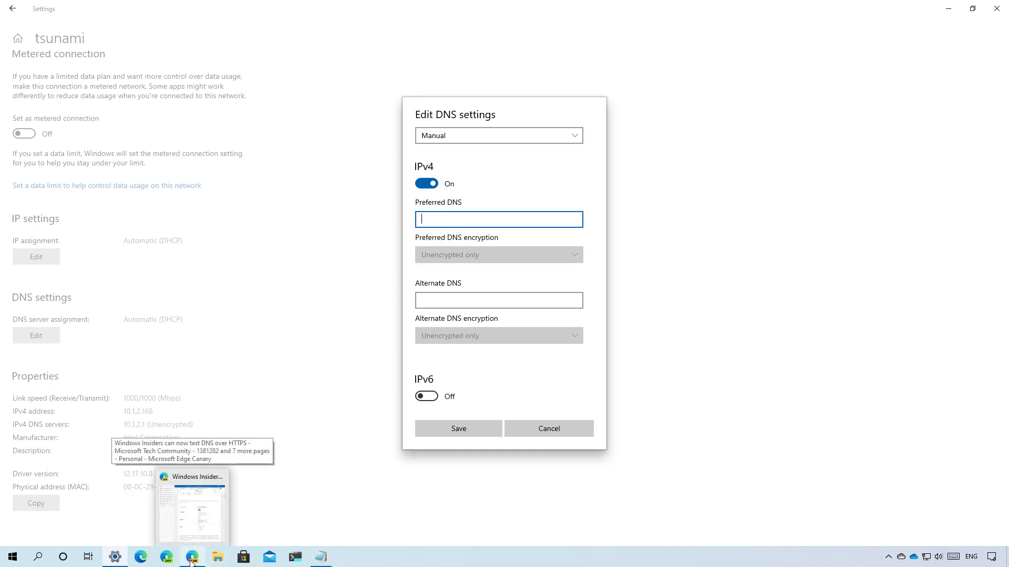
click(193, 512)
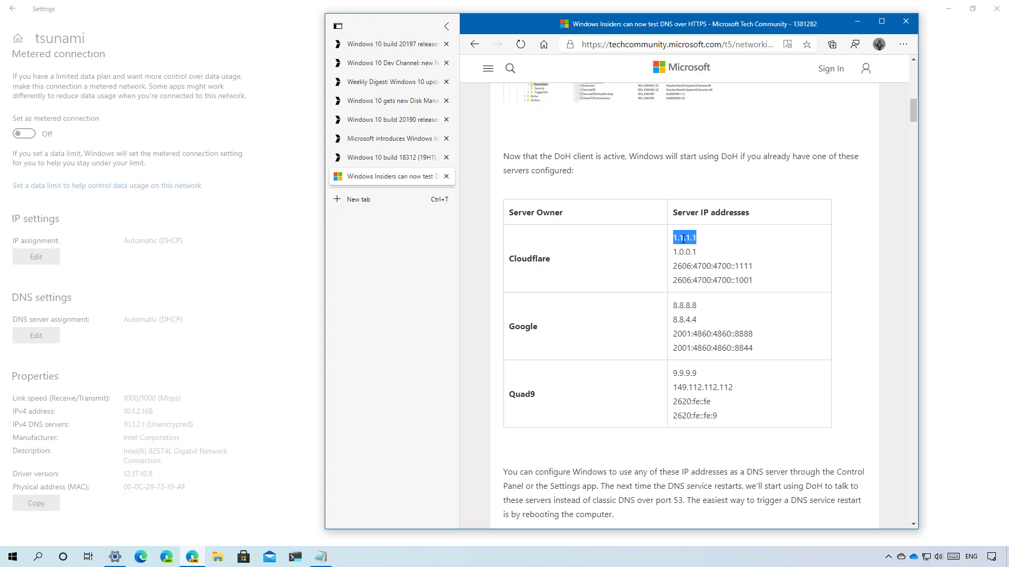
double_click(689, 304)
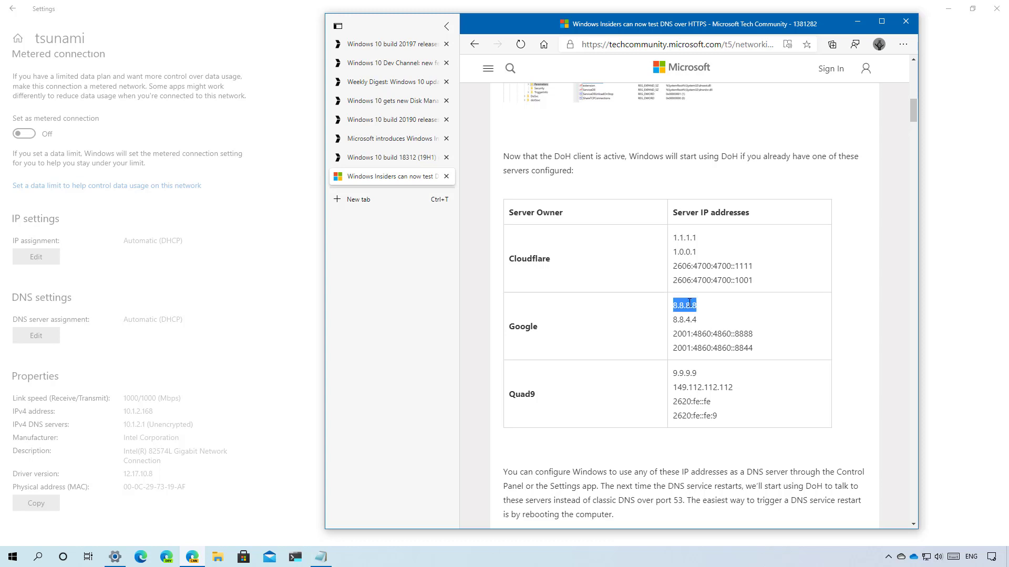
right_click(689, 305)
click(725, 317)
Set preferred DNS to 8.8.8.8 with Encrypted only (DNS over HTTPS) encryption and save
click(856, 24)
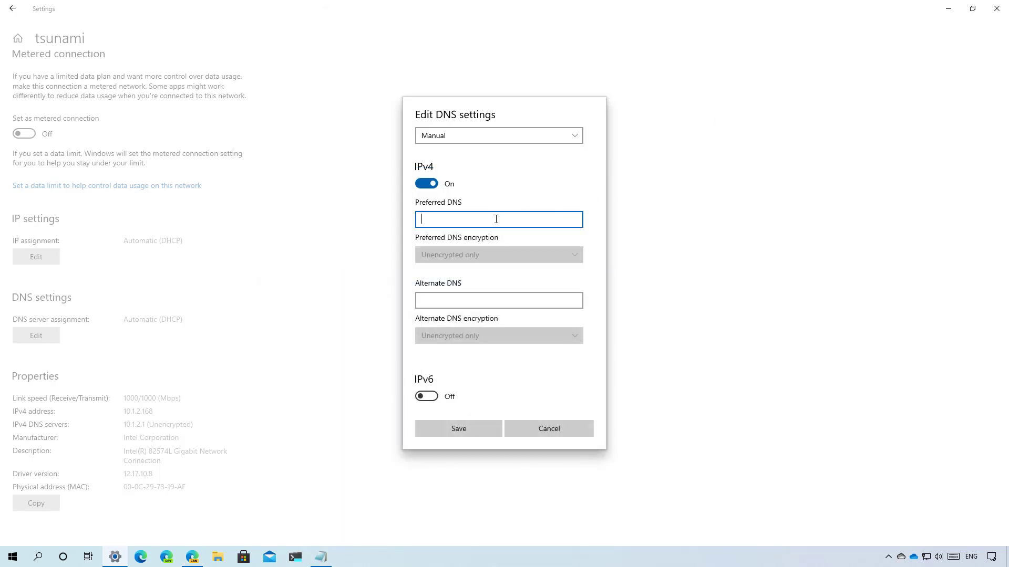
key(ctrl+v)
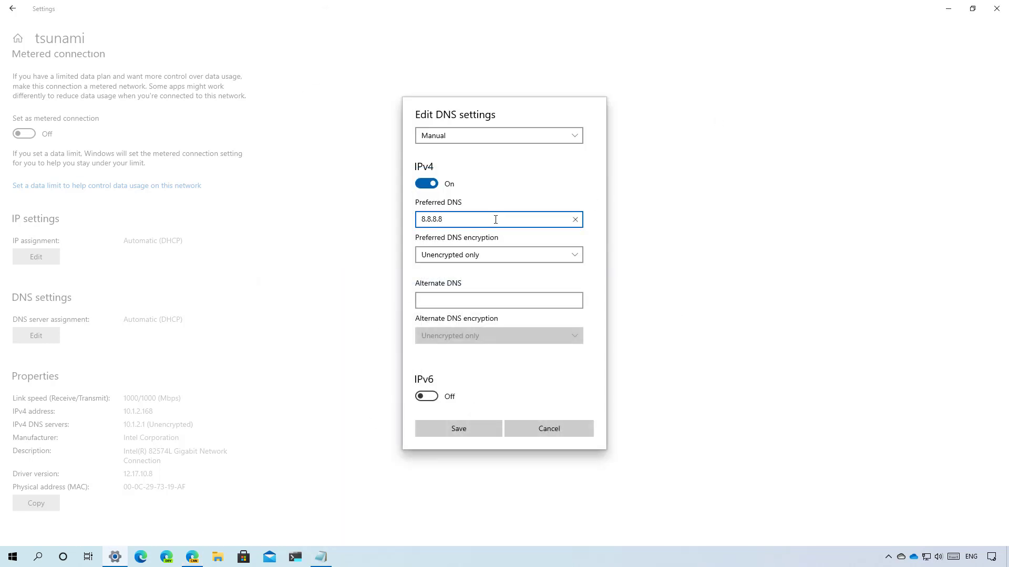
click(471, 256)
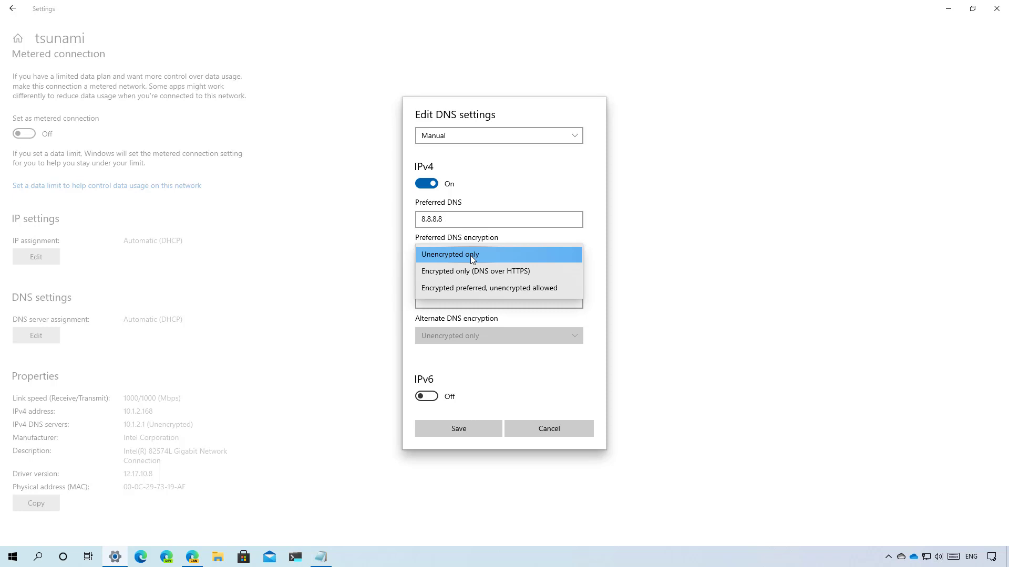
click(476, 271)
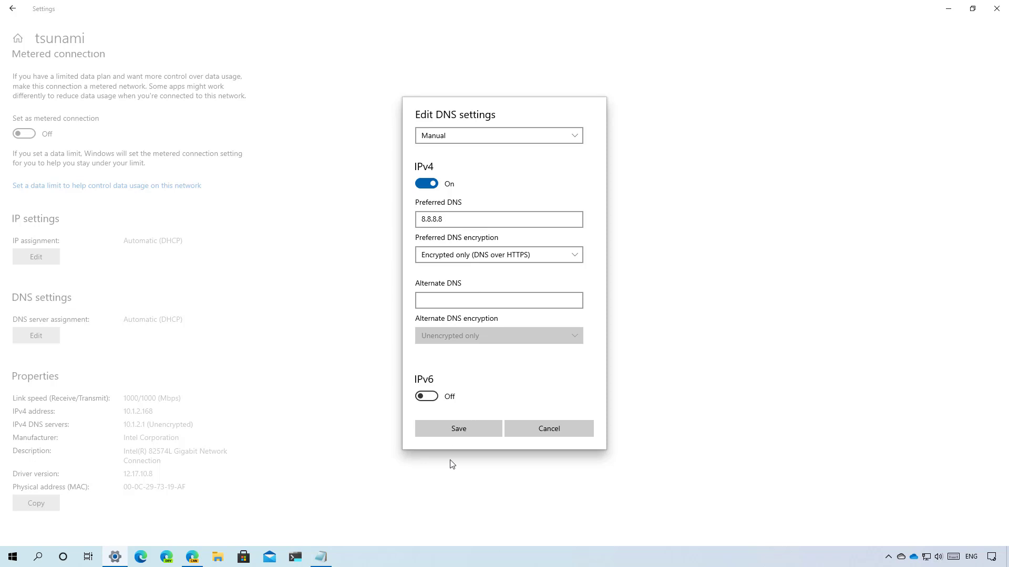
click(461, 430)
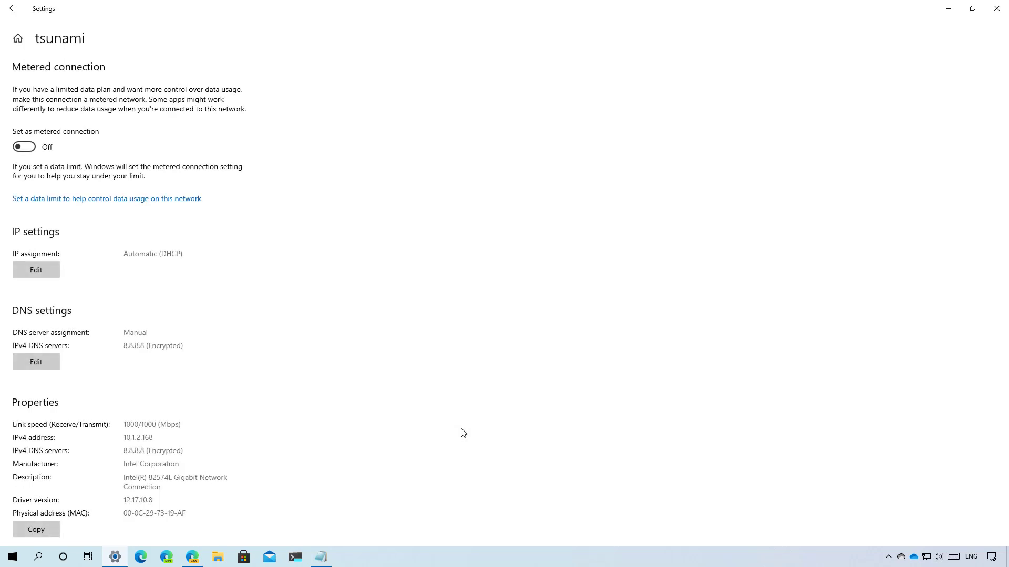
key(alt+Tab)
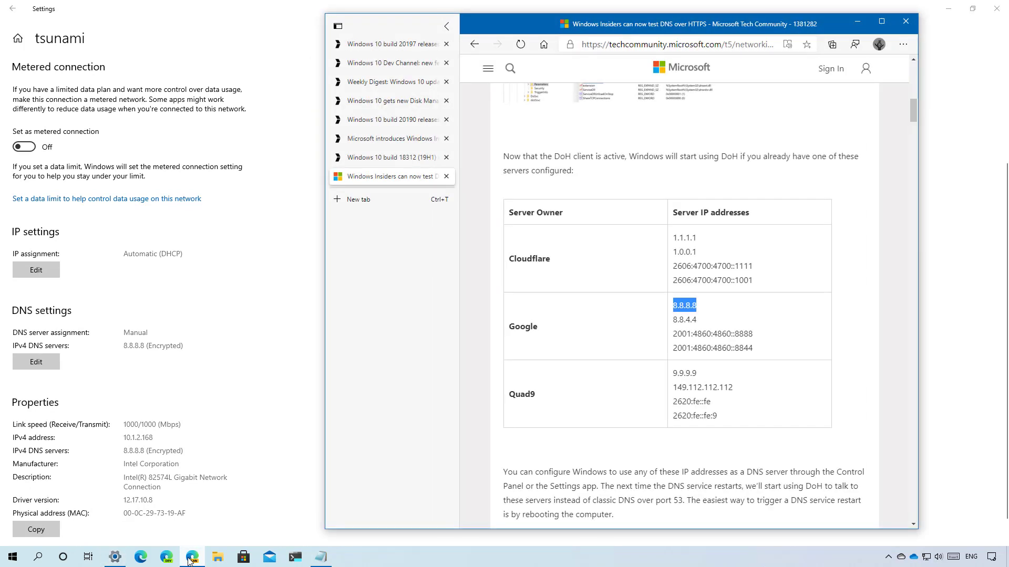
click(490, 390)
click(289, 392)
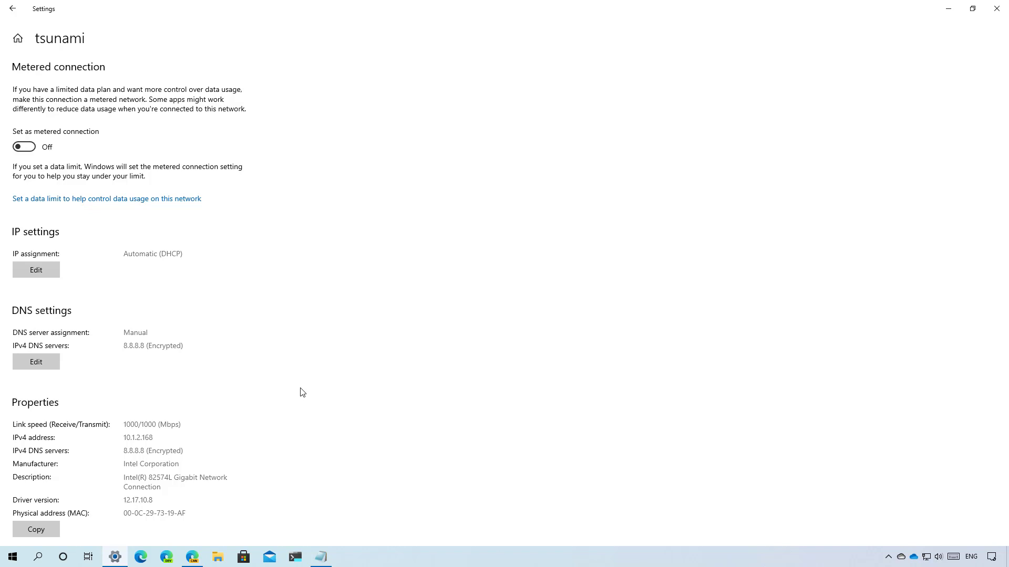
drag(125, 349, 219, 349)
double_click(163, 347)
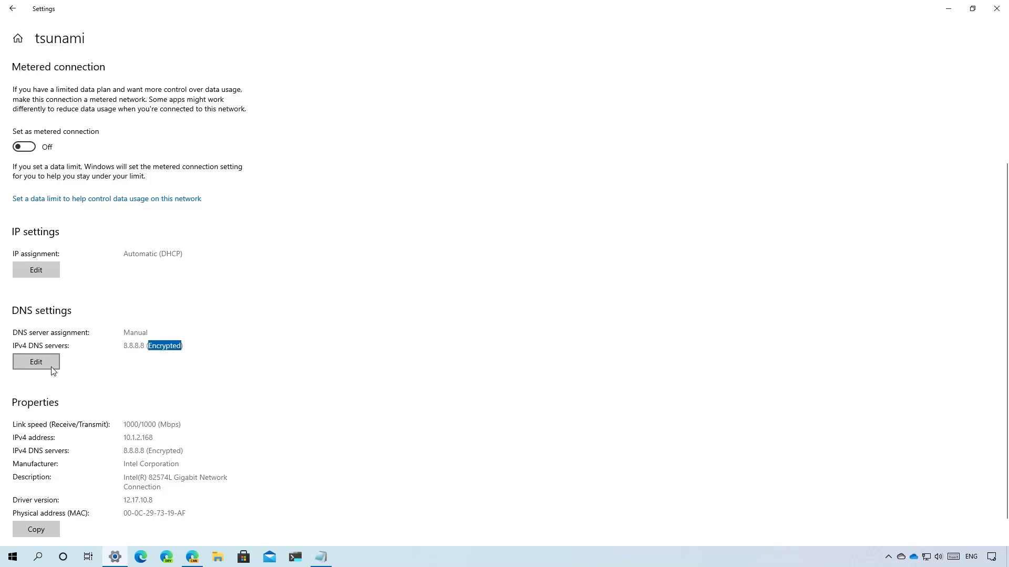
click(34, 363)
triple_click(435, 219)
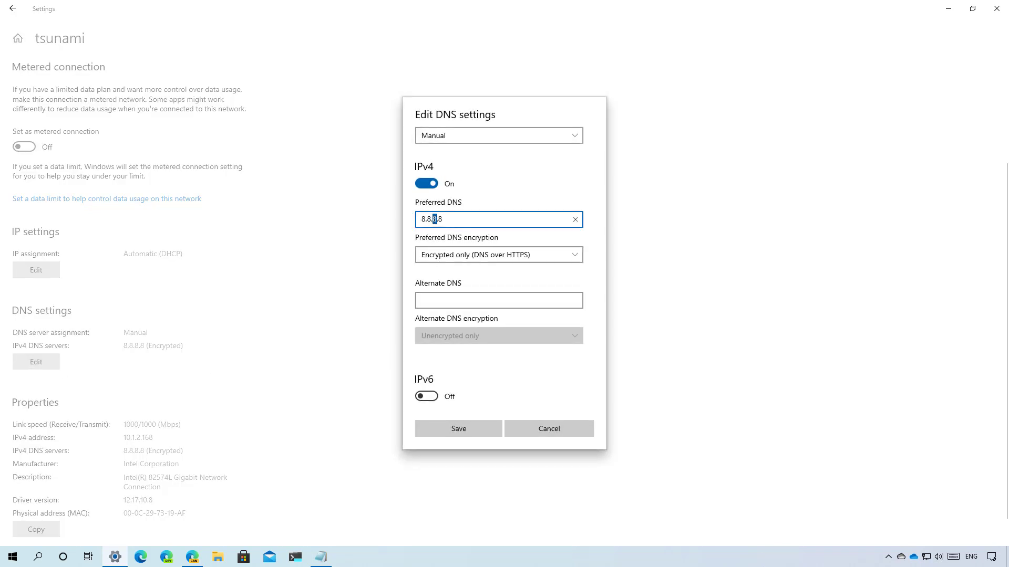
click(454, 257)
click(454, 257)
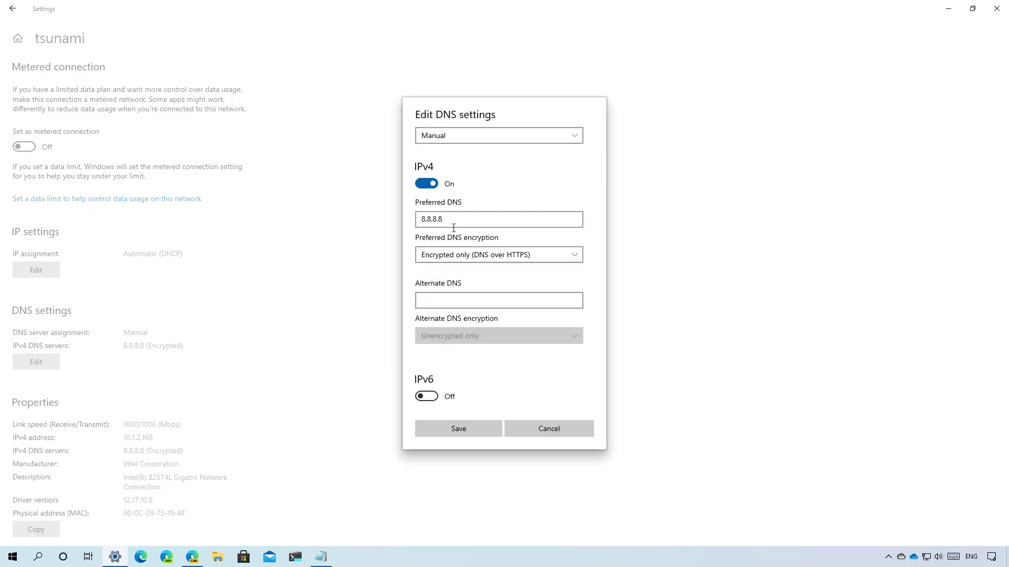
click(453, 253)
click(449, 220)
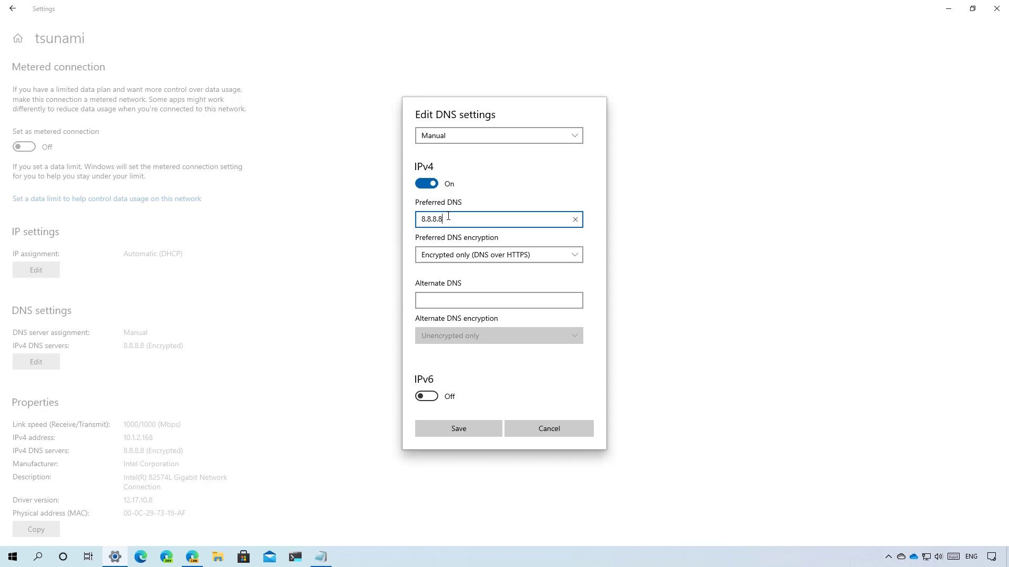
triple_click(448, 219)
text(10.1.2.1)
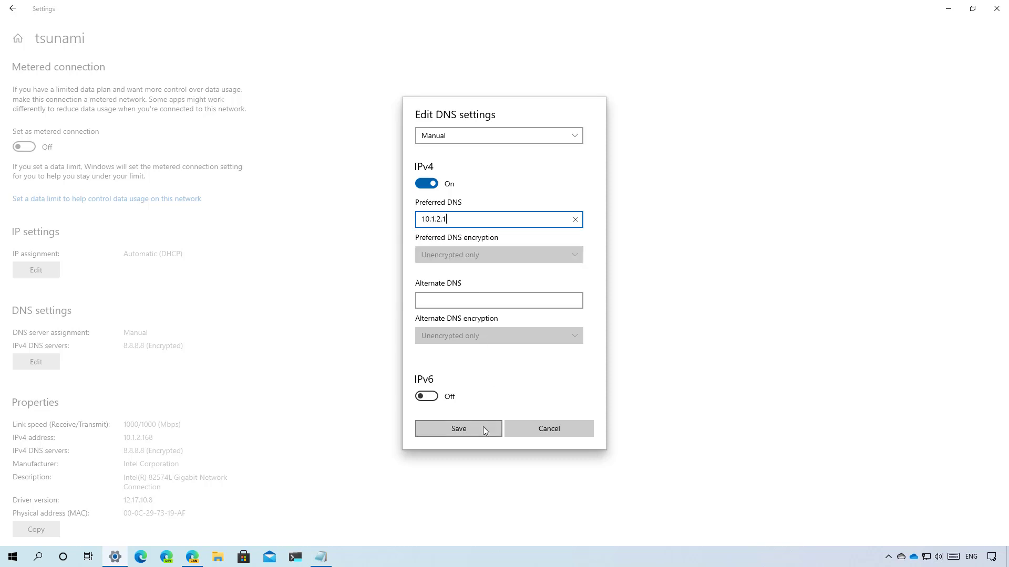
click(452, 427)
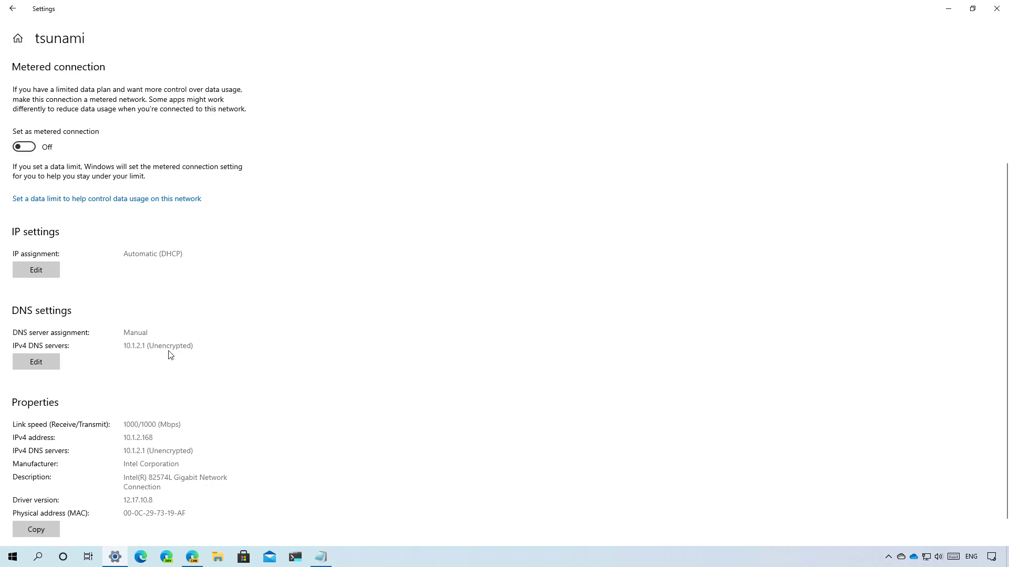
click(53, 362)
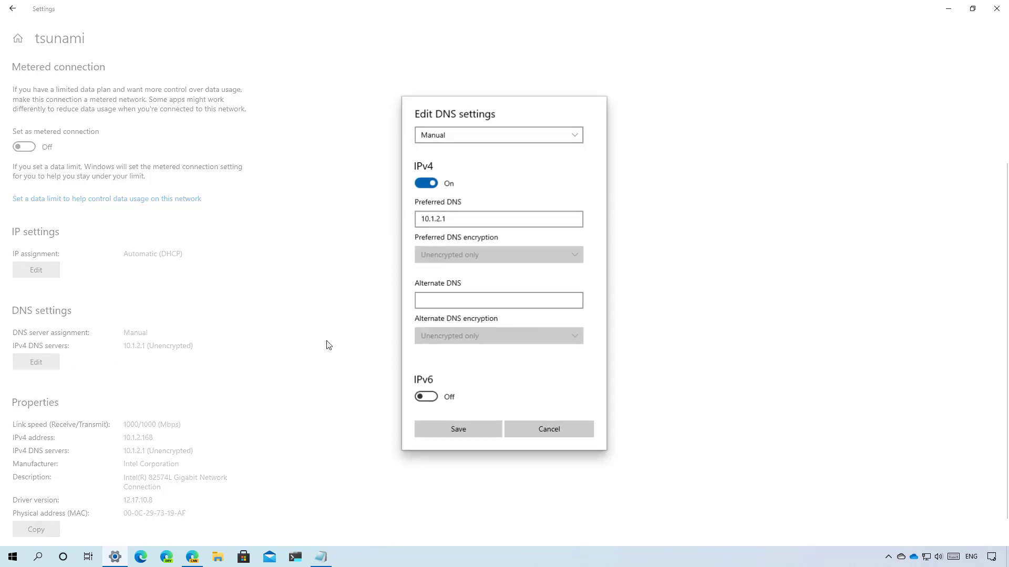
double_click(472, 220)
key(BackSpace)
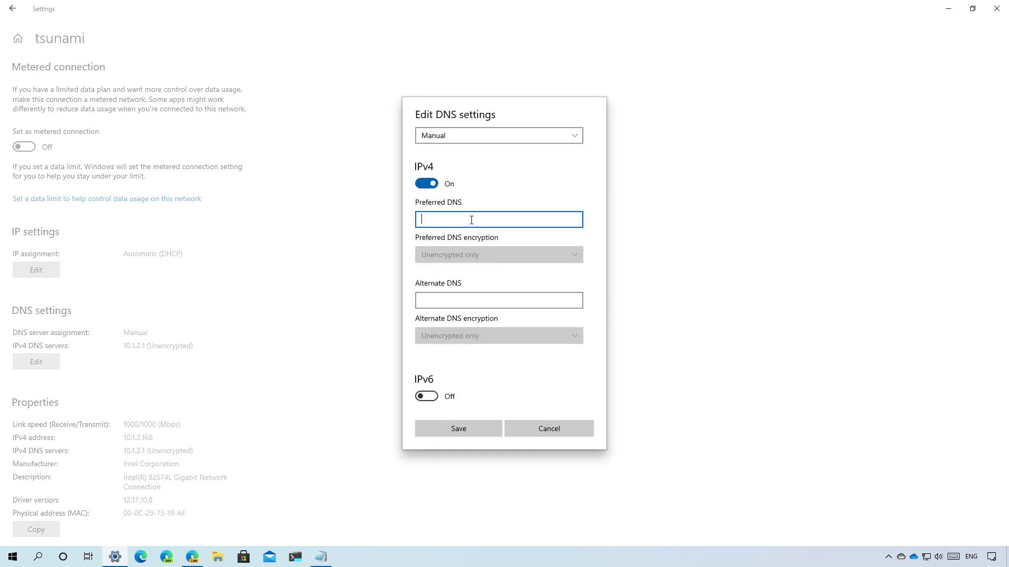
text(8.8.8.8)
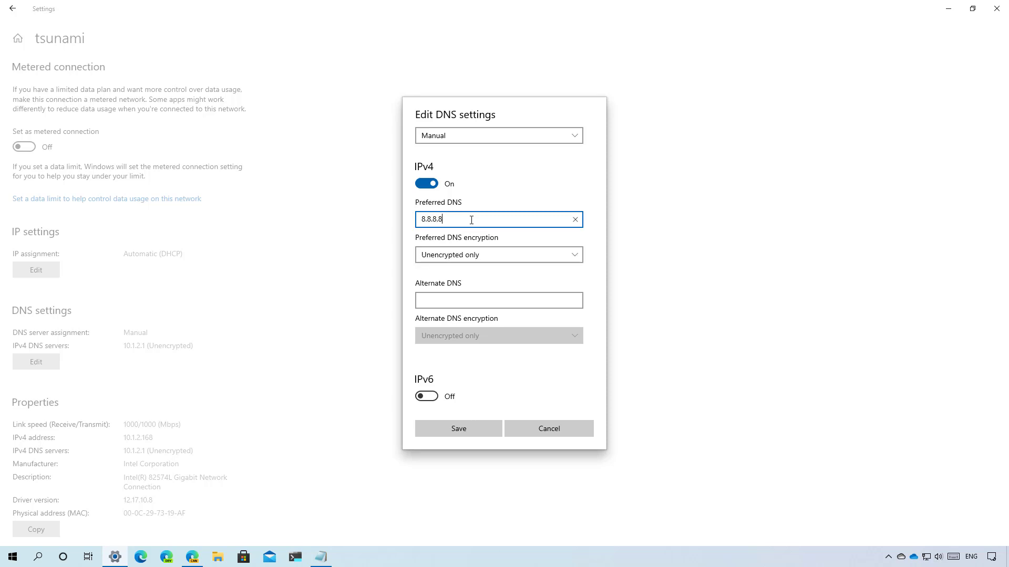
click(486, 260)
click(481, 272)
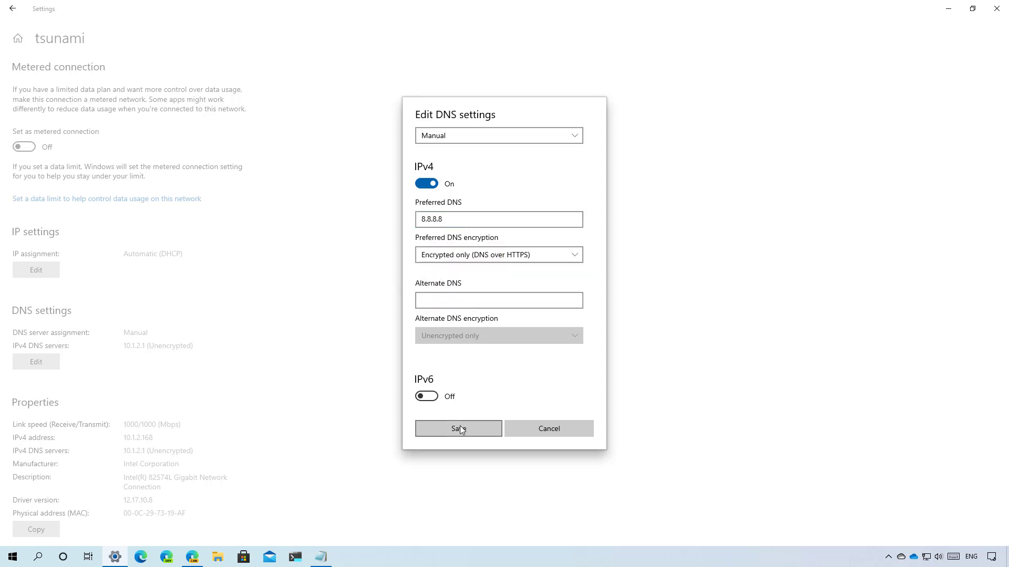
click(459, 429)
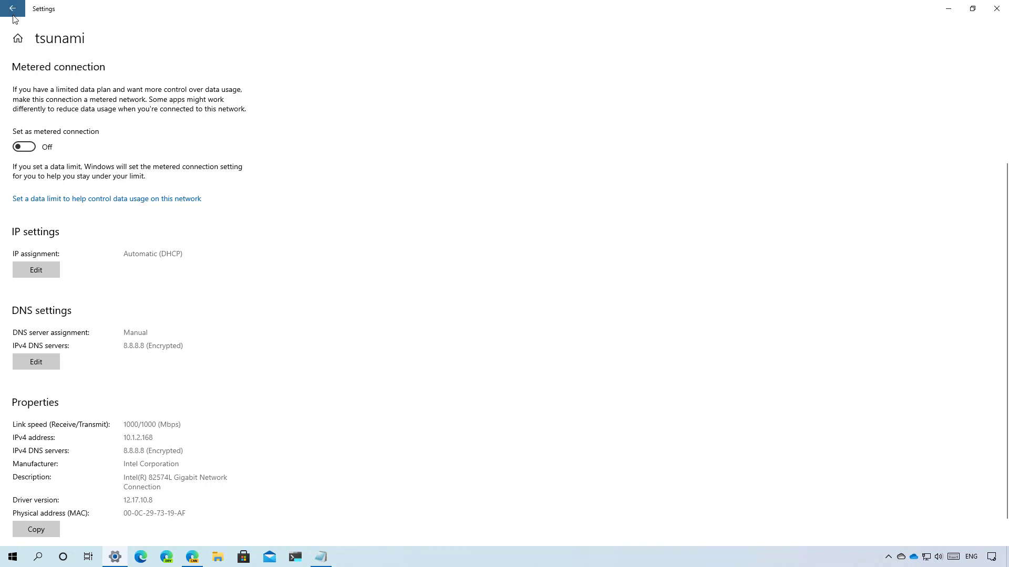
Return to Settings home and open Accounts to show the administrator's Your info page
click(12, 9)
click(41, 39)
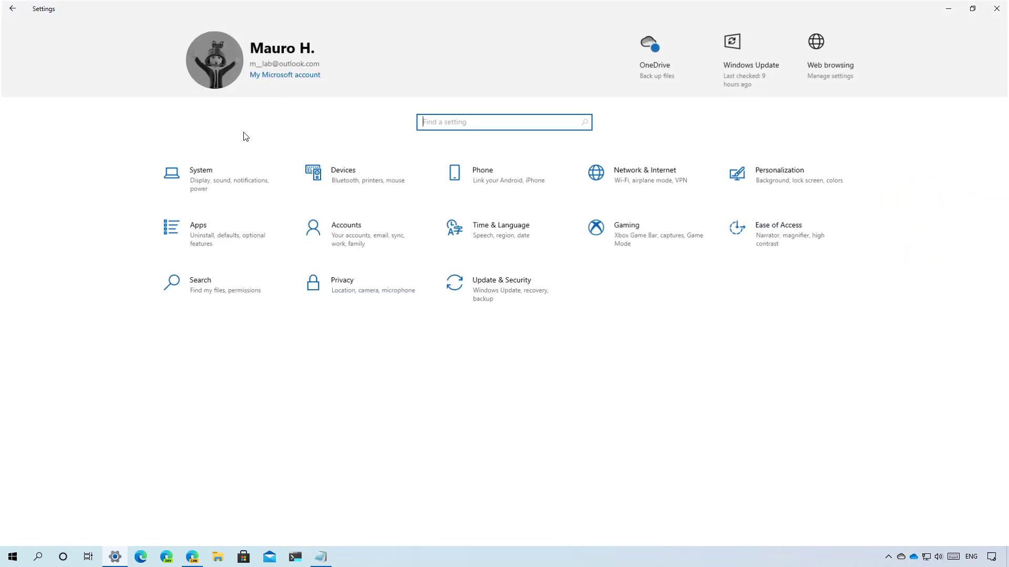
click(320, 244)
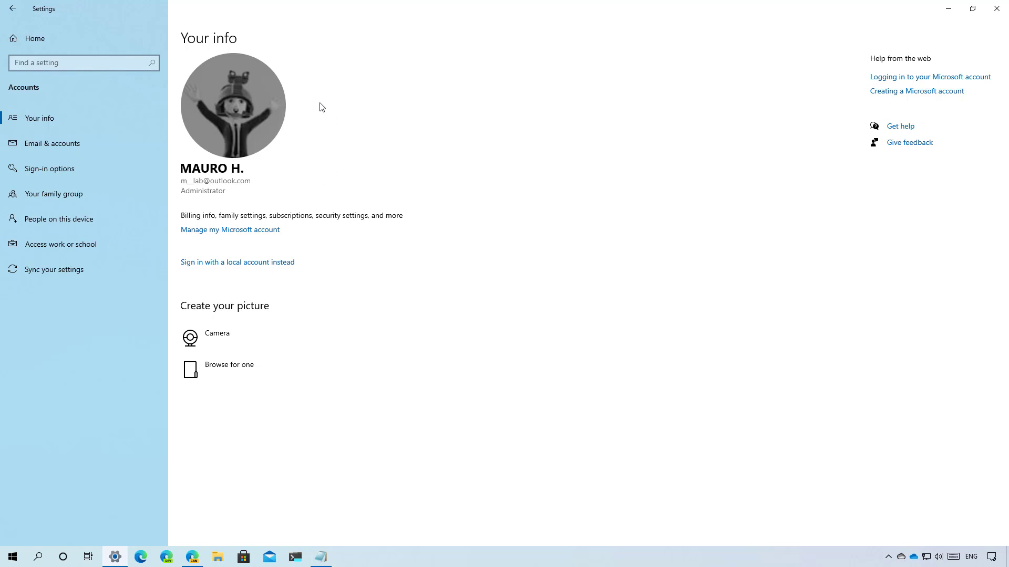
Go to Privacy from Settings home and select the Programmatic screen capture page
click(62, 42)
click(376, 291)
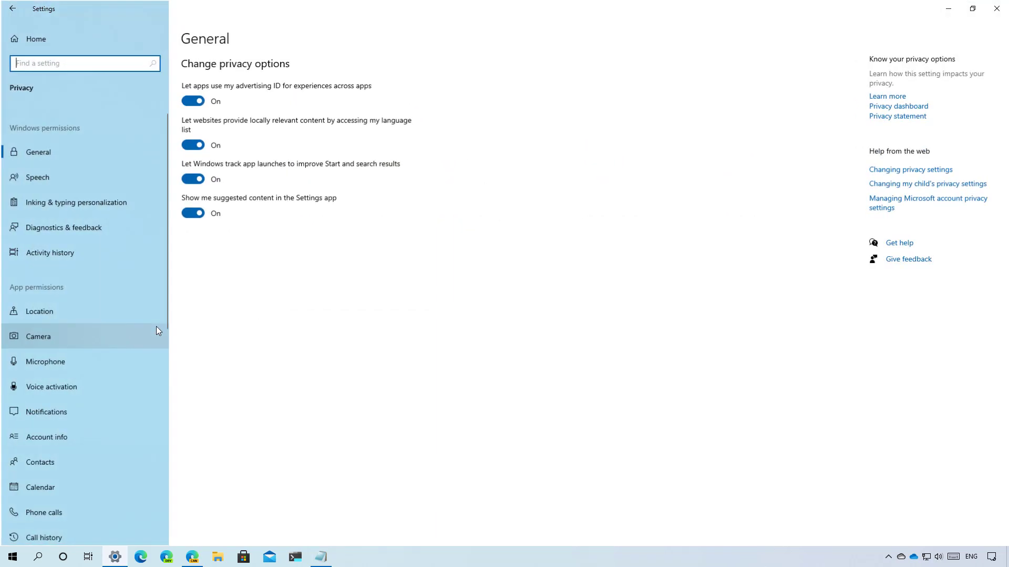
scroll(157, 332, down, 1)
scroll(156, 331, down, 5)
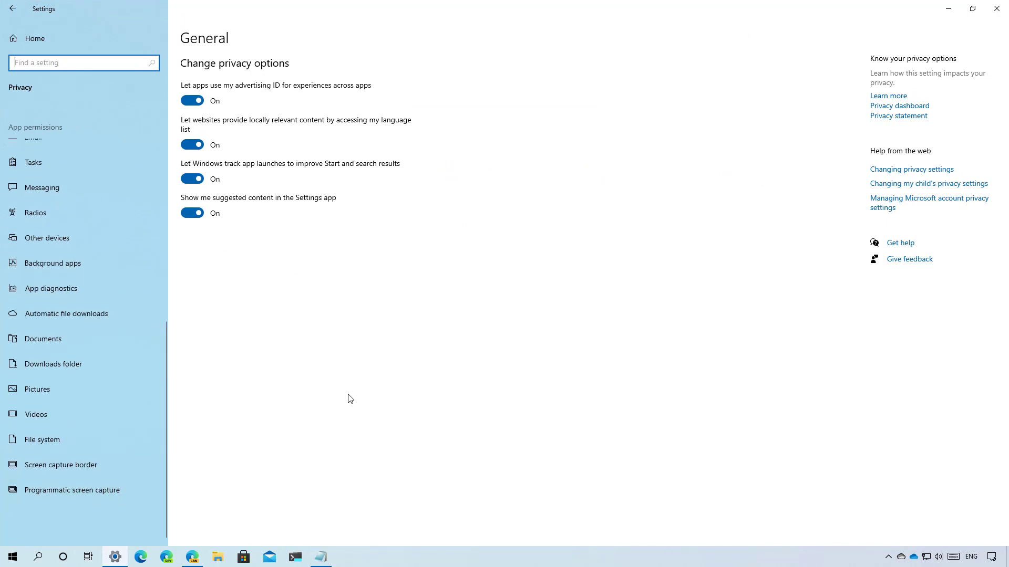
click(73, 491)
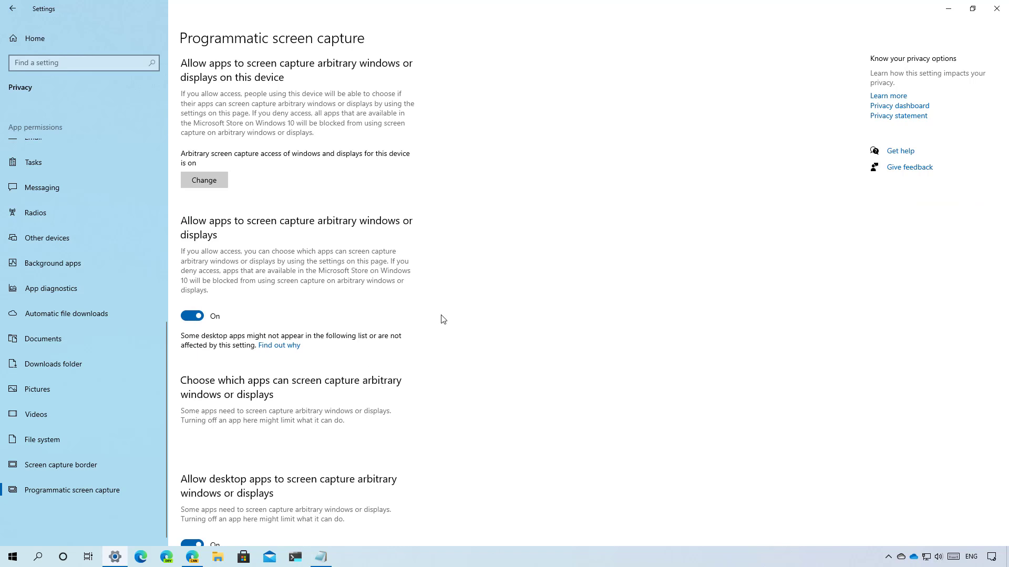
Close the Settings and Edge windows, leaving the empty desktop
click(77, 36)
click(997, 8)
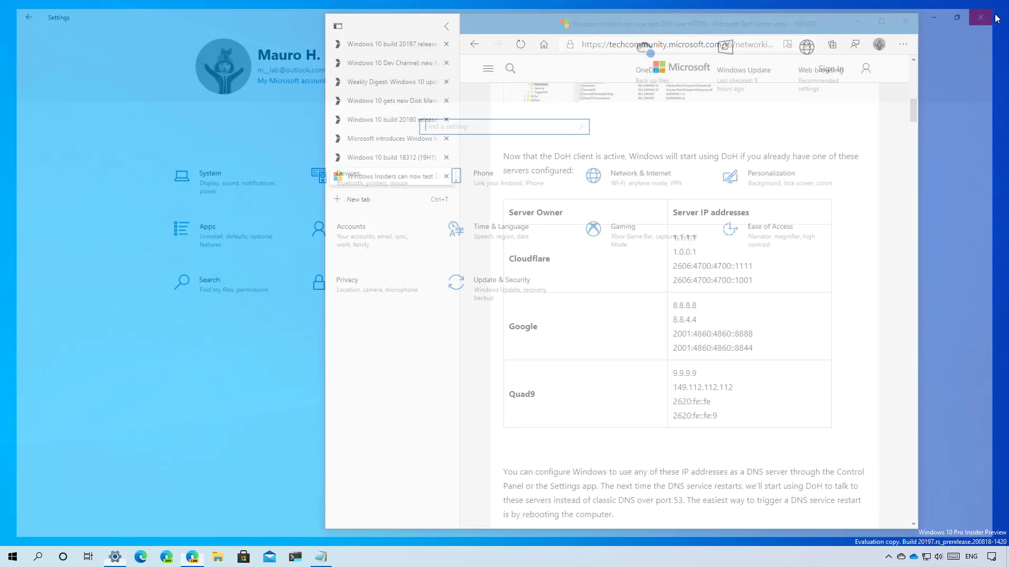
click(905, 22)
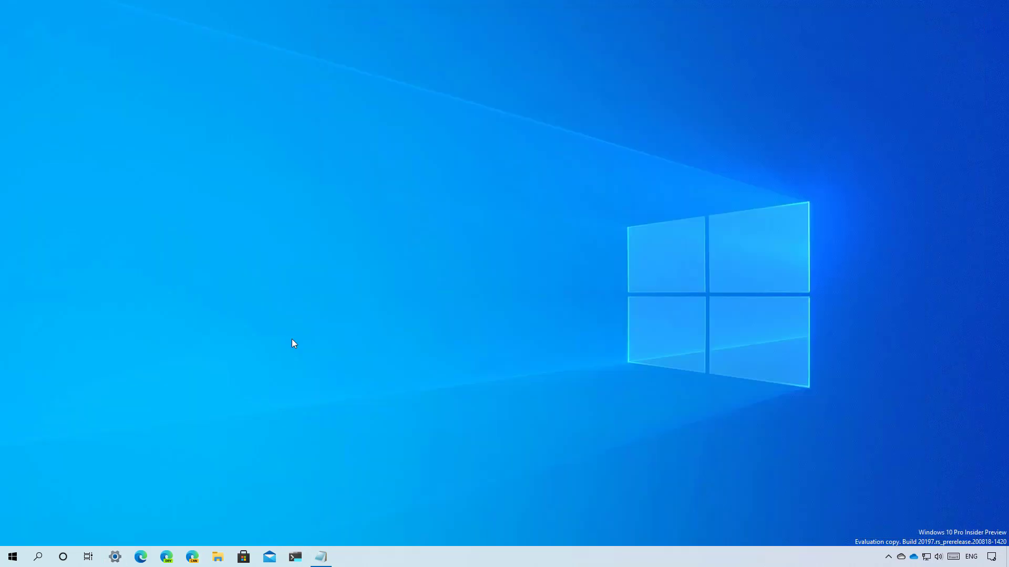